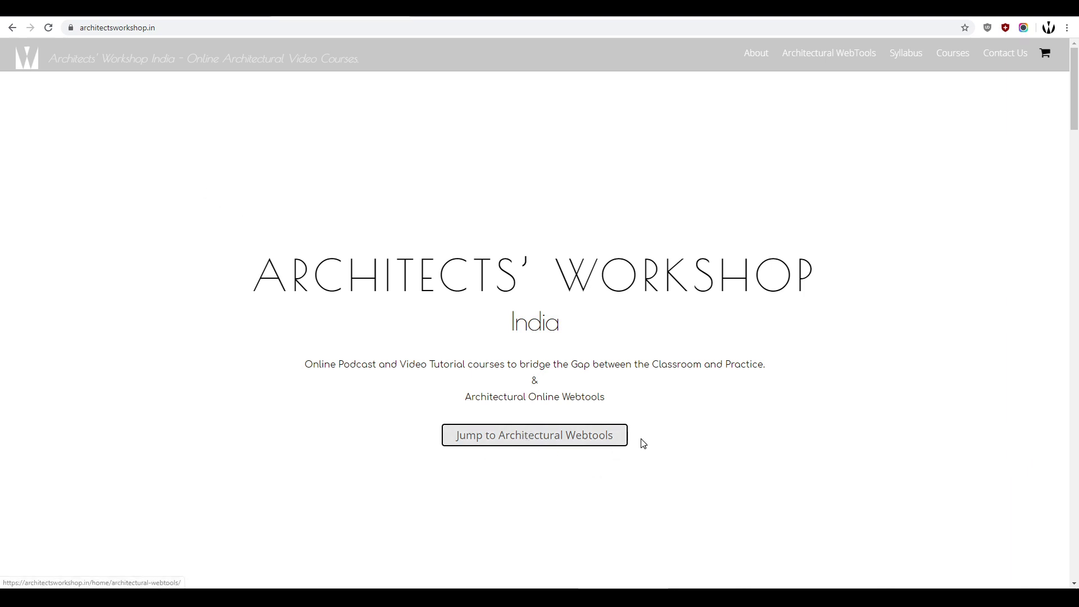
# Go to the Architectural WebTools page and launch the tool for site sections, stylised maps, amenity proximity and site boundaries.
pyautogui.click(538, 441)
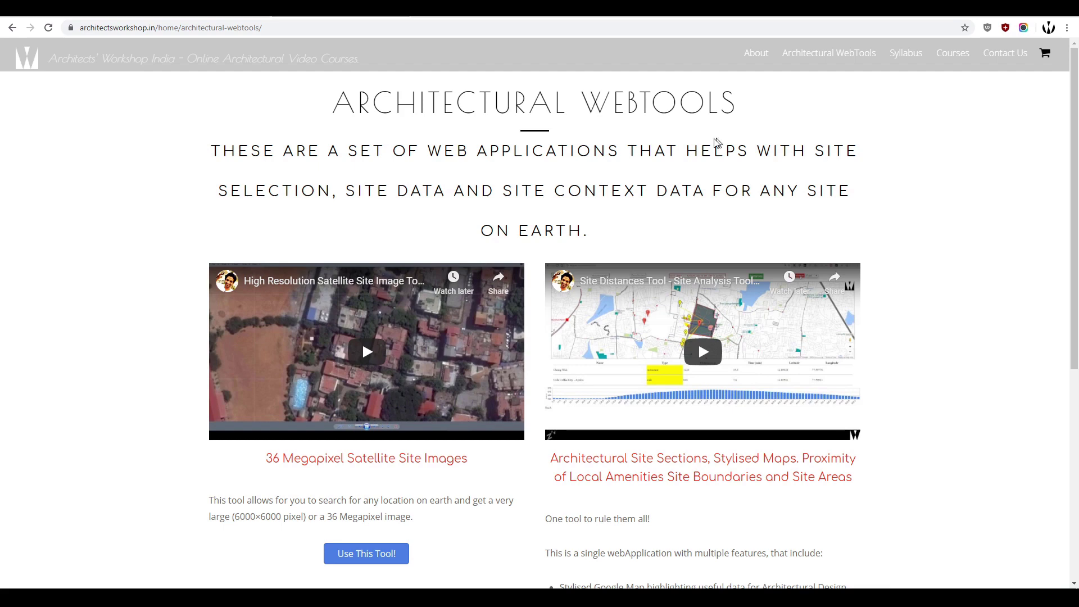
pyautogui.scroll(-3, 187, 240)
pyautogui.moveTo(484, 297); pyautogui.dragTo(174, 333)
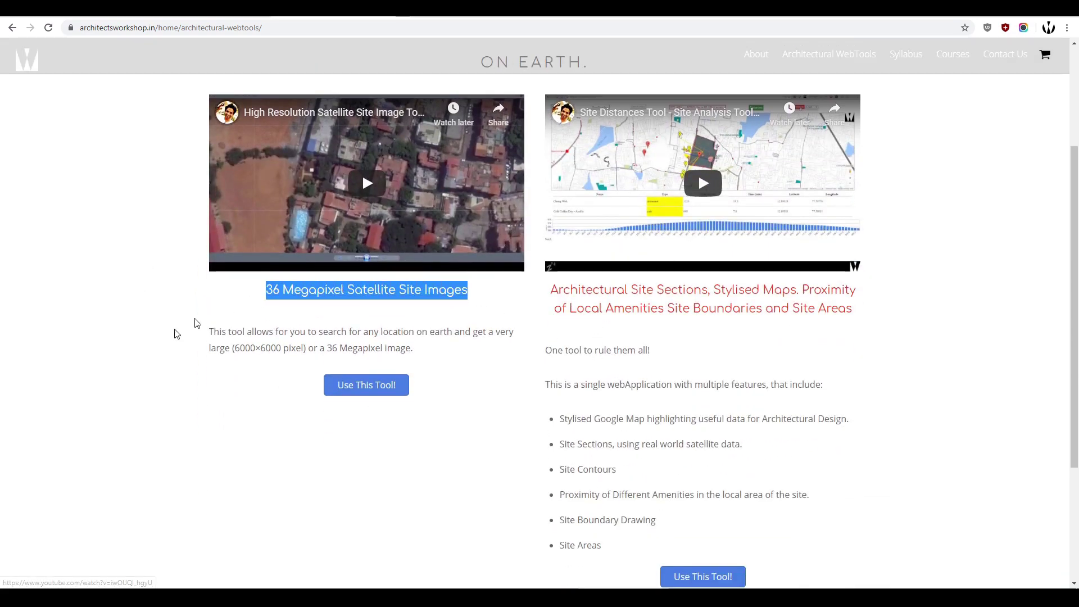
pyautogui.click(120, 375)
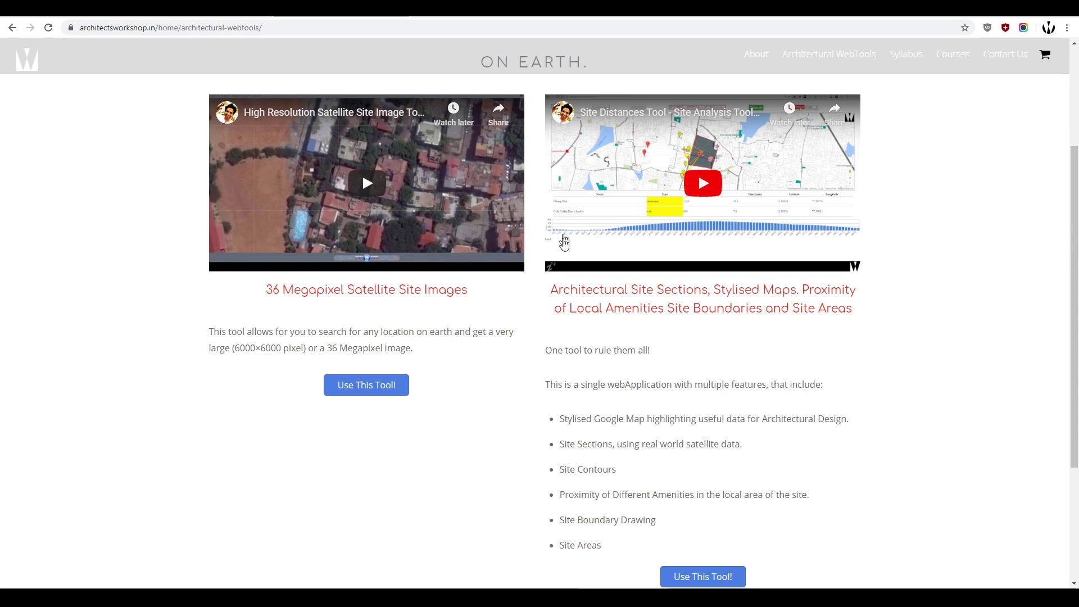
pyautogui.scroll(-2, 933, 304)
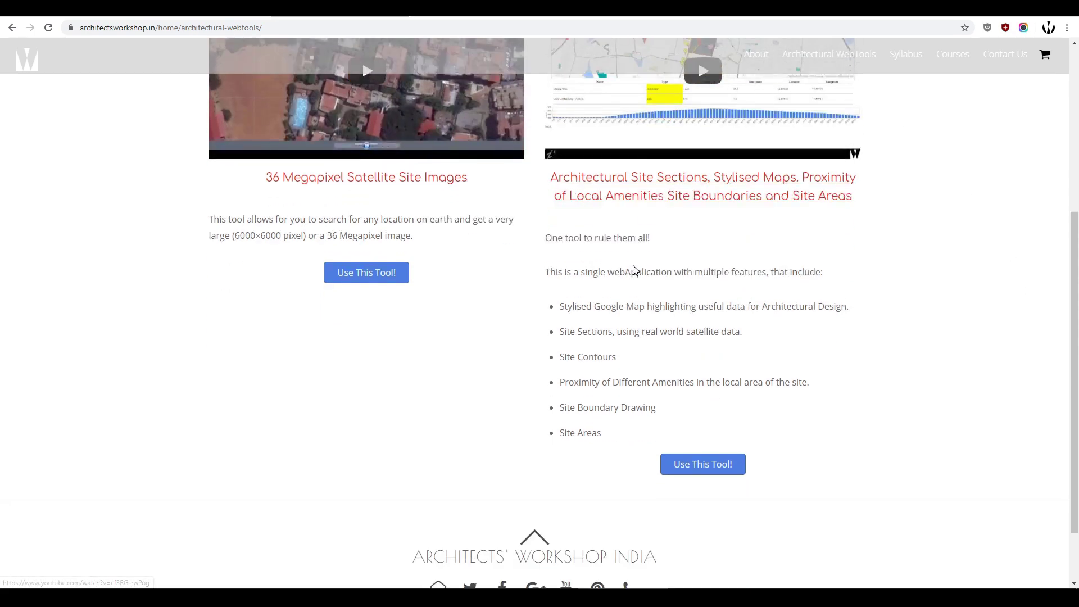
pyautogui.click(710, 465)
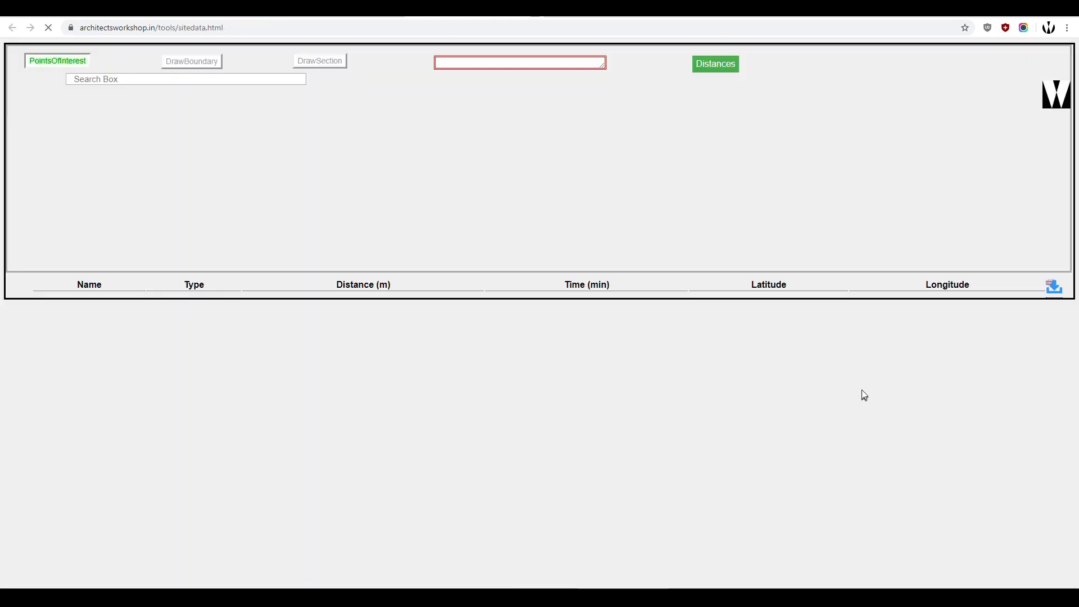
# Examine the stylised map around the Indian Institute of Management Bangalore at several scales, including roads, metro line, hospitals, lakes and building outlines.
pyautogui.moveTo(399, 171); pyautogui.dragTo(251, 224)
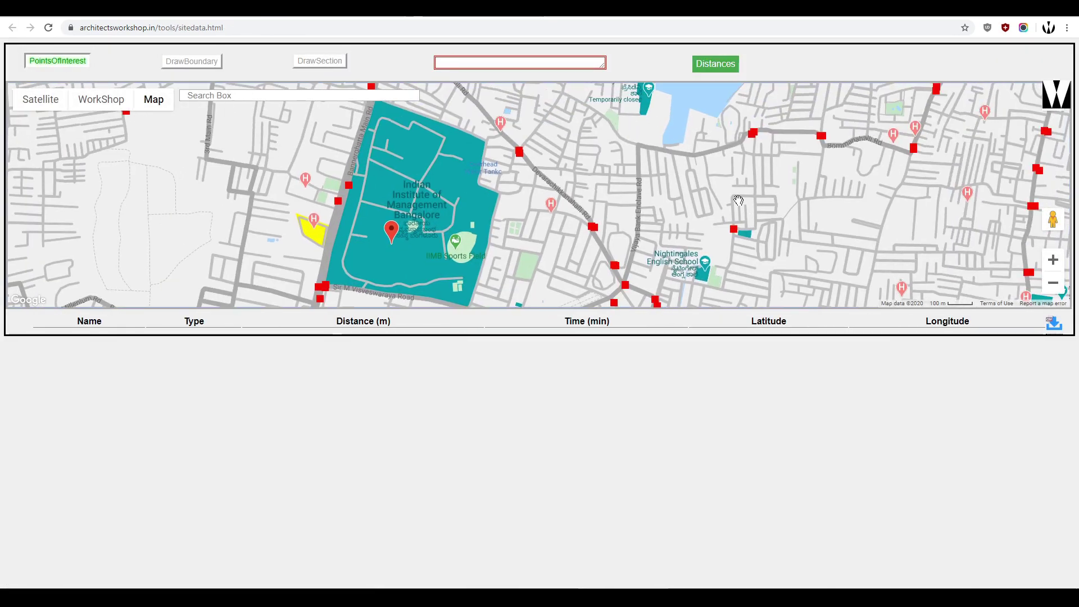
pyautogui.moveTo(553, 216)
pyautogui.mouseDown()
pyautogui.moveTo(687, 135)
pyautogui.moveTo(583, 185)
pyautogui.moveTo(472, 198)
pyautogui.mouseUp()
pyautogui.scroll(-3, 472, 198)
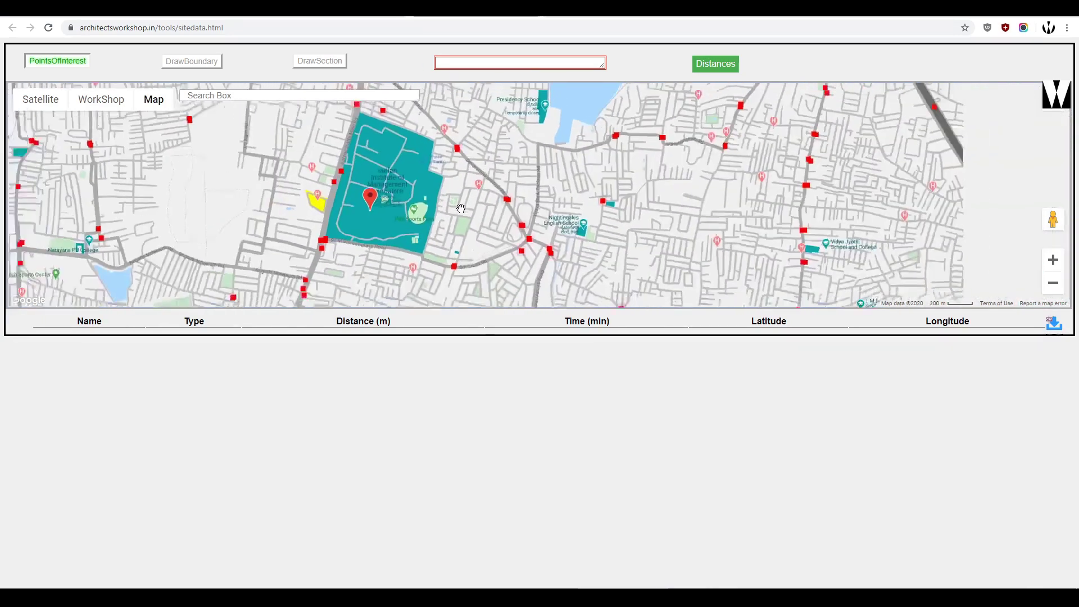
pyautogui.moveTo(512, 187)
pyautogui.mouseDown()
pyautogui.moveTo(497, 241)
pyautogui.moveTo(505, 154)
pyautogui.moveTo(496, 159)
pyautogui.mouseUp()
pyautogui.moveTo(314, 164)
pyautogui.mouseDown()
pyautogui.moveTo(308, 223)
pyautogui.moveTo(311, 171)
pyautogui.mouseUp()
pyautogui.scroll(1, 436, 218)
pyautogui.moveTo(437, 218); pyautogui.dragTo(514, 217)
pyautogui.scroll(1, 457, 199)
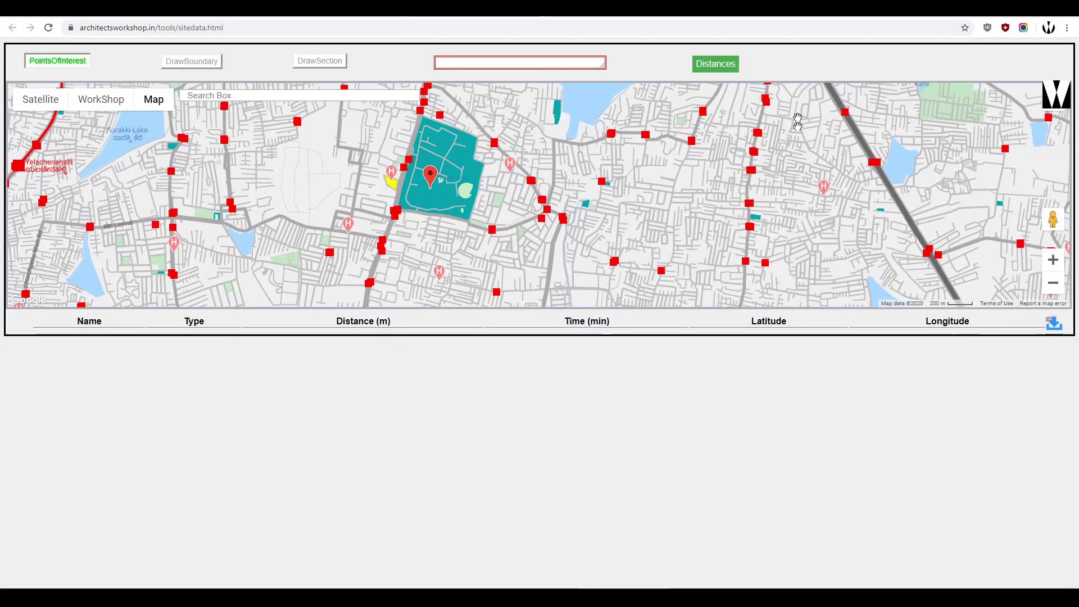
pyautogui.moveTo(215, 215); pyautogui.dragTo(360, 272)
pyautogui.moveTo(248, 119)
pyautogui.mouseDown()
pyautogui.moveTo(187, 210)
pyautogui.moveTo(279, 200)
pyautogui.mouseUp()
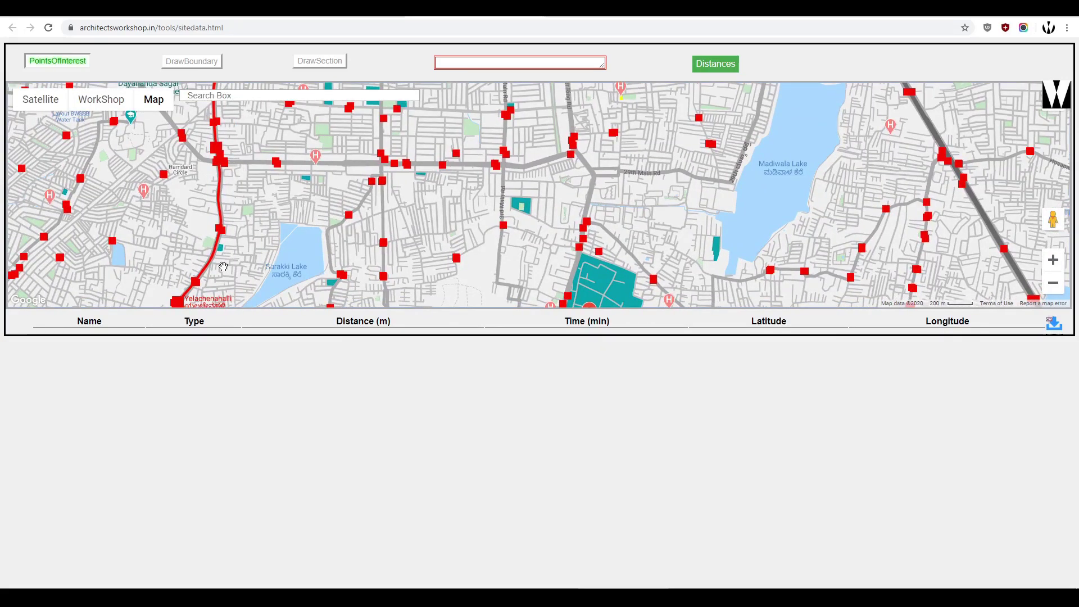
pyautogui.scroll(-3, 269, 186)
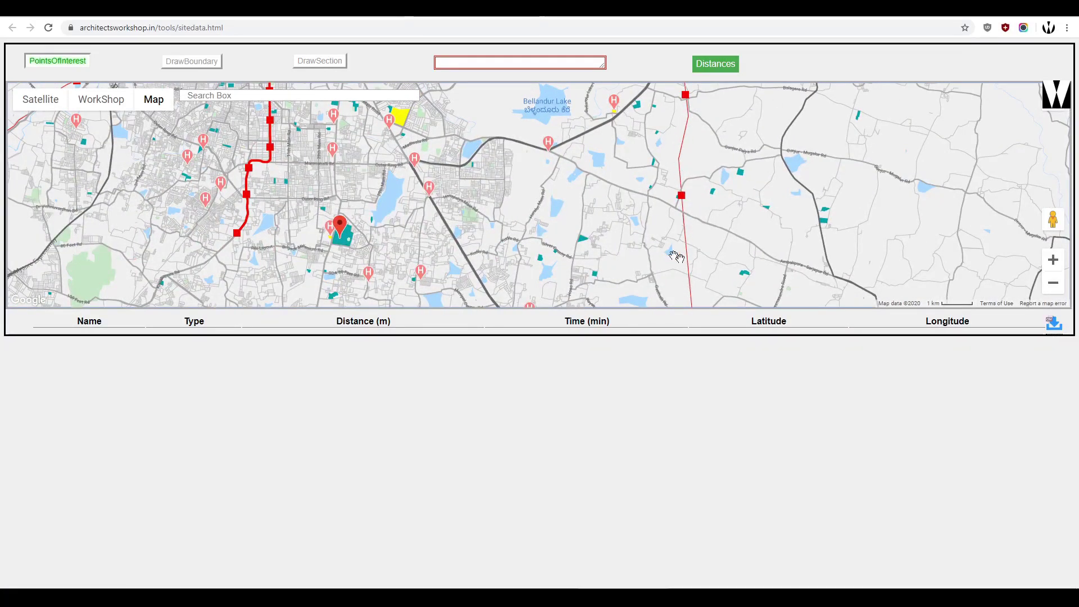
pyautogui.moveTo(688, 264); pyautogui.dragTo(758, 216)
pyautogui.scroll(3, 392, 156)
pyautogui.scroll(2, 391, 156)
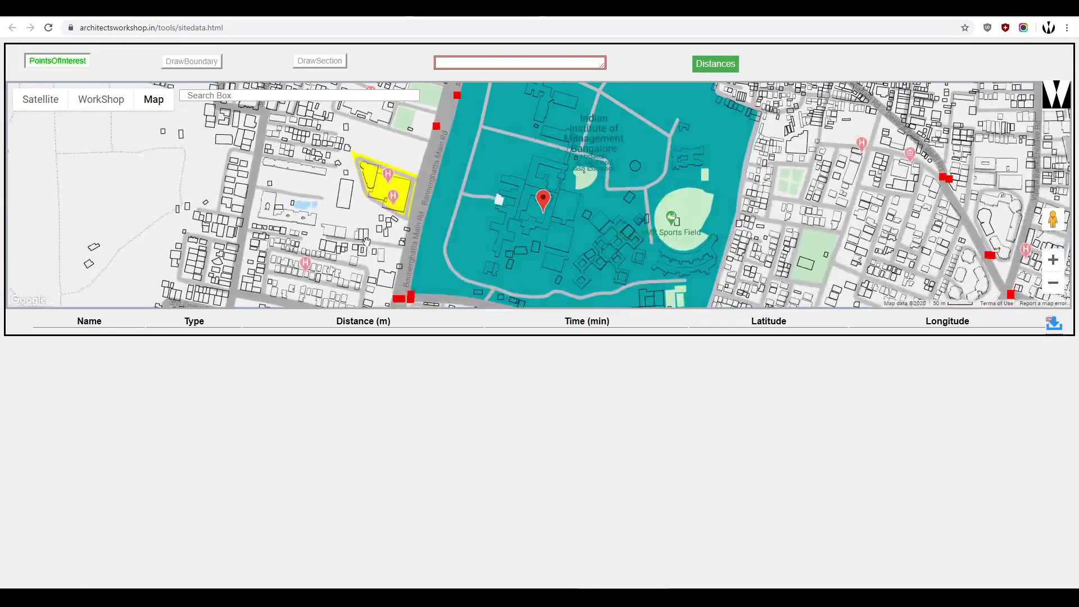
pyautogui.moveTo(365, 241); pyautogui.dragTo(212, 205)
pyautogui.scroll(-2, 594, 208)
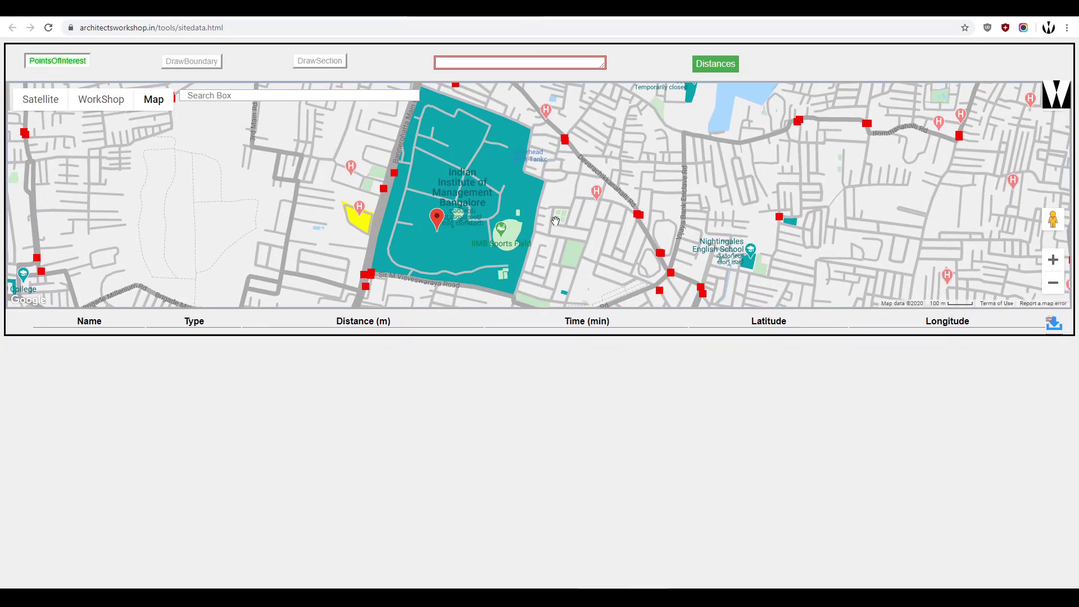
pyautogui.scroll(-2, 571, 191)
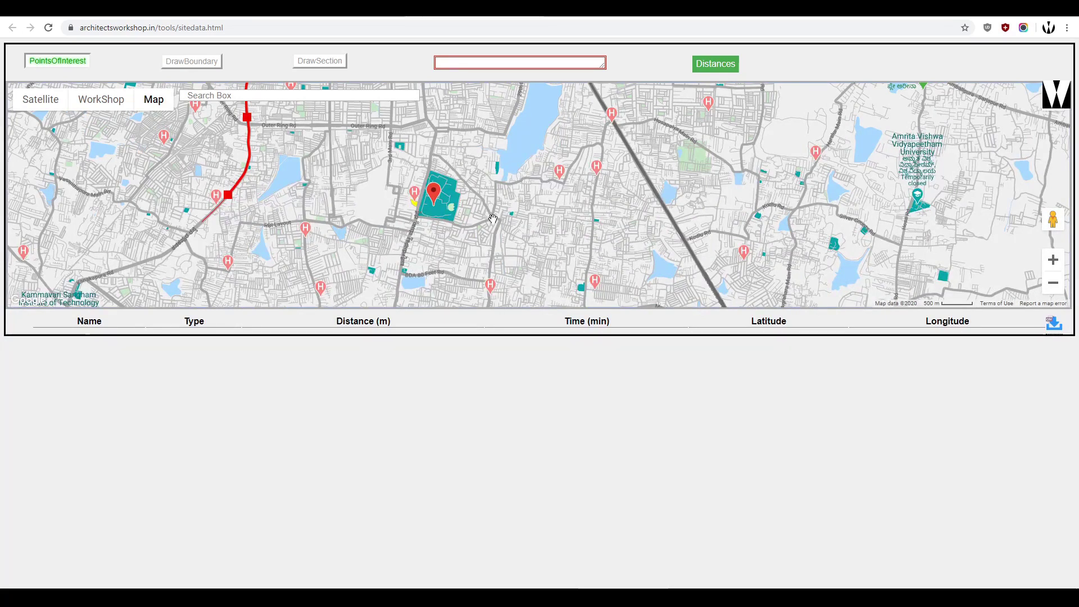
pyautogui.scroll(2, 493, 219)
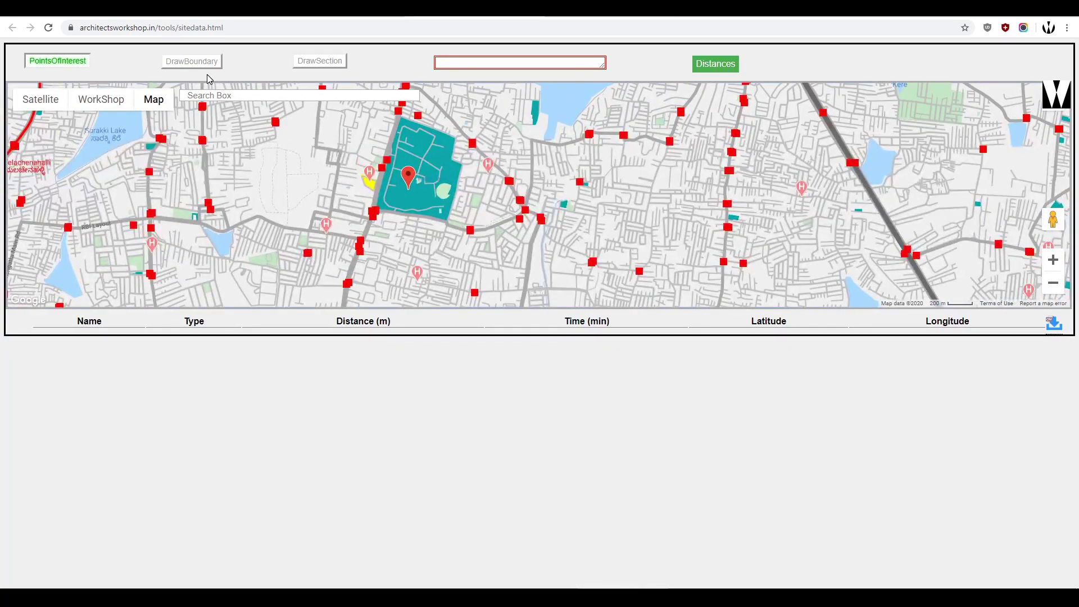
# Draw a six-corner site boundary around the Indian Institute of Management Bangalore campus, enclosing about 422,210 sq m.
pyautogui.click(206, 66)
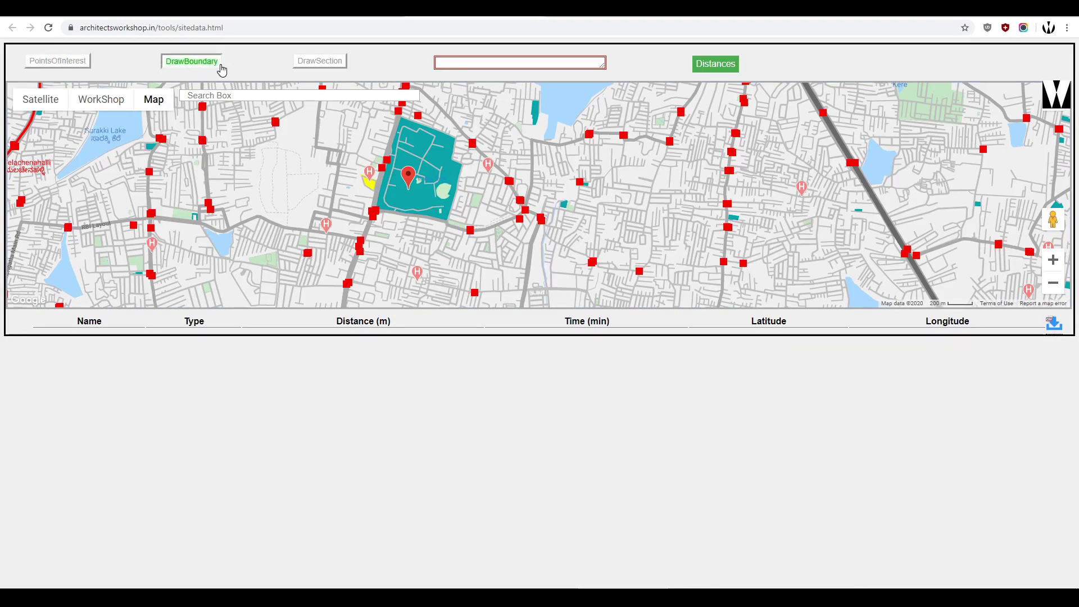
pyautogui.scroll(3, 411, 173)
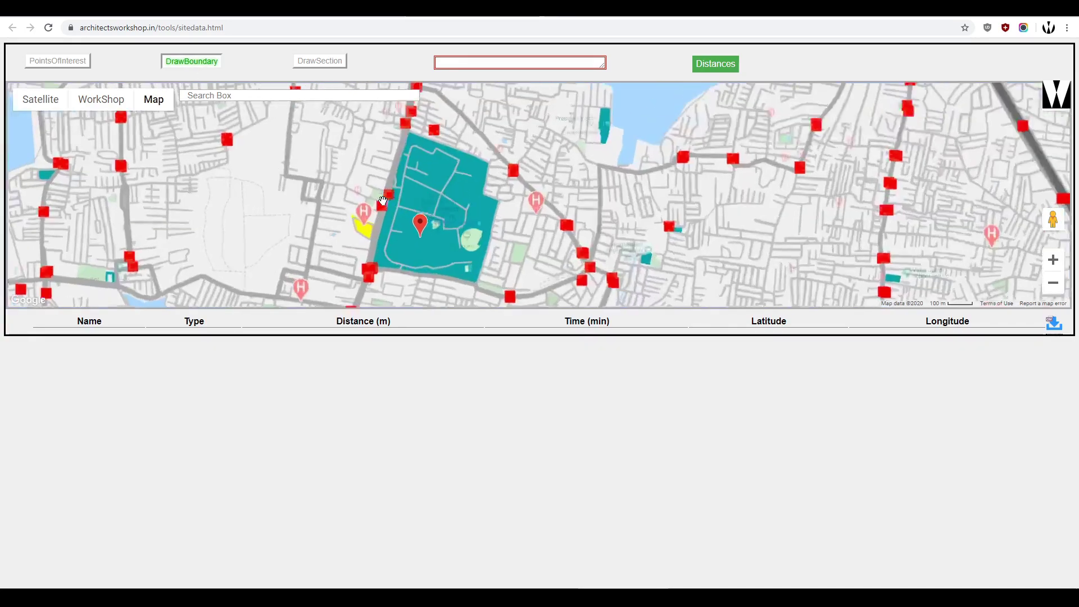
pyautogui.scroll(2, 411, 173)
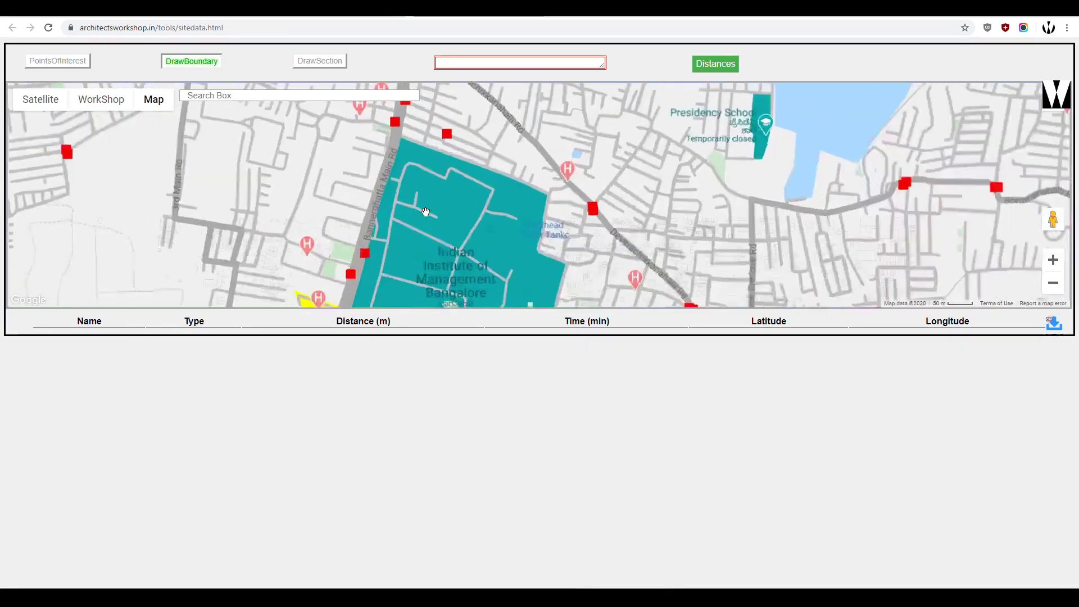
pyautogui.click(630, 230)
pyautogui.click(607, 224)
pyautogui.moveTo(608, 223); pyautogui.dragTo(621, 45)
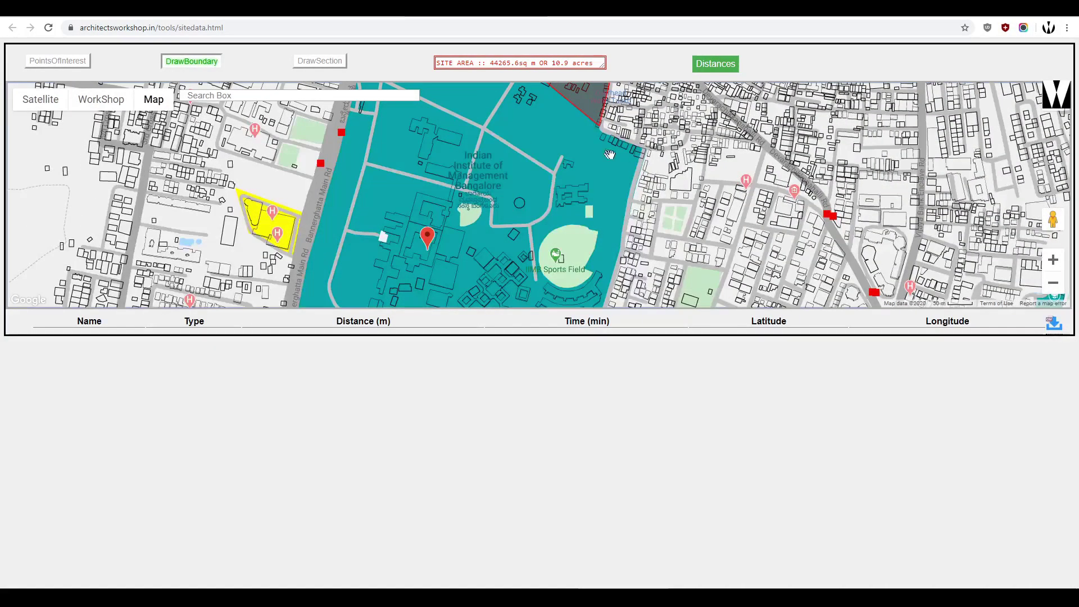
pyautogui.moveTo(646, 150); pyautogui.dragTo(543, 177)
pyautogui.scroll(1, 531, 197)
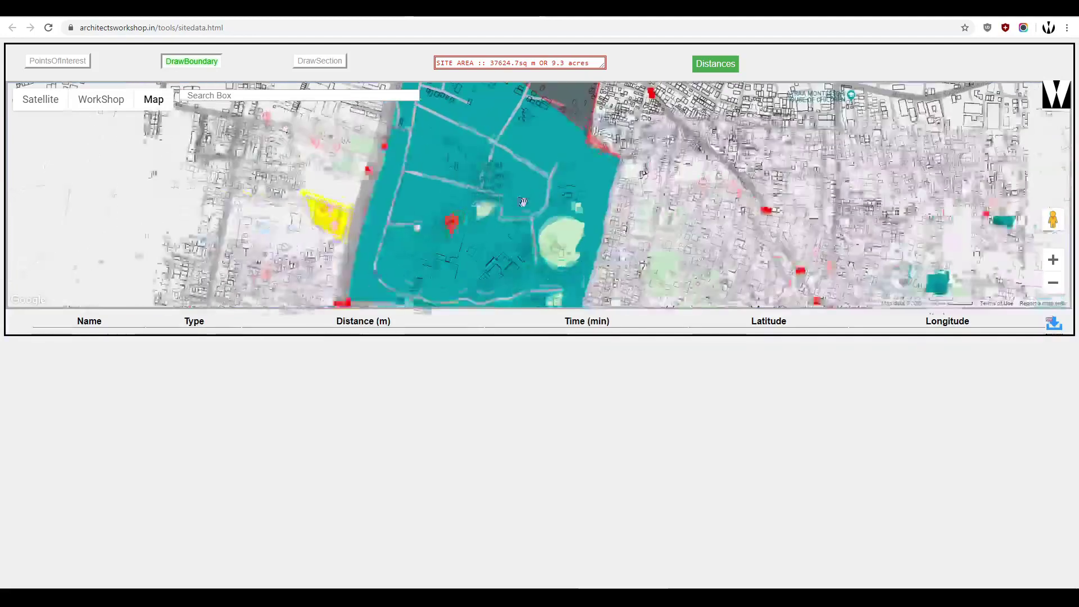
pyautogui.scroll(-1, 531, 196)
pyautogui.click(558, 259)
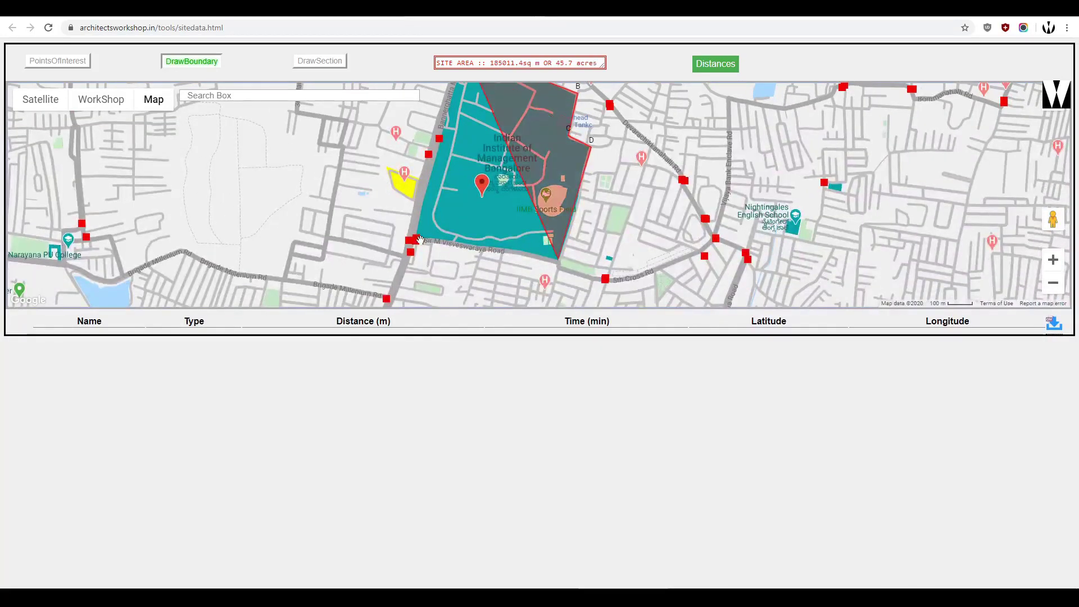
pyautogui.scroll(2, 414, 233)
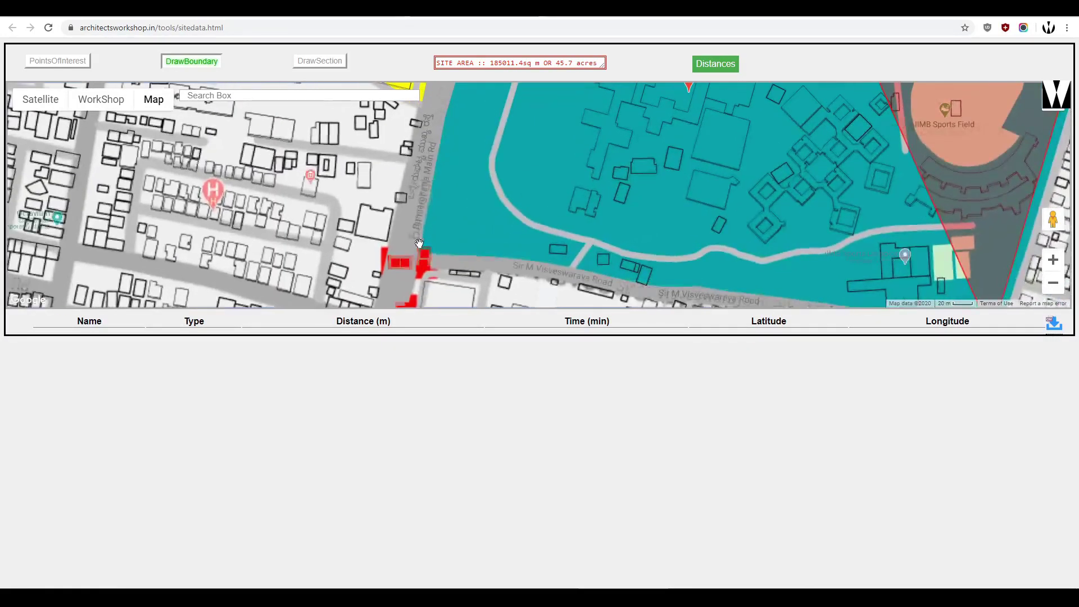
pyautogui.click(405, 240)
pyautogui.scroll(-1, 405, 241)
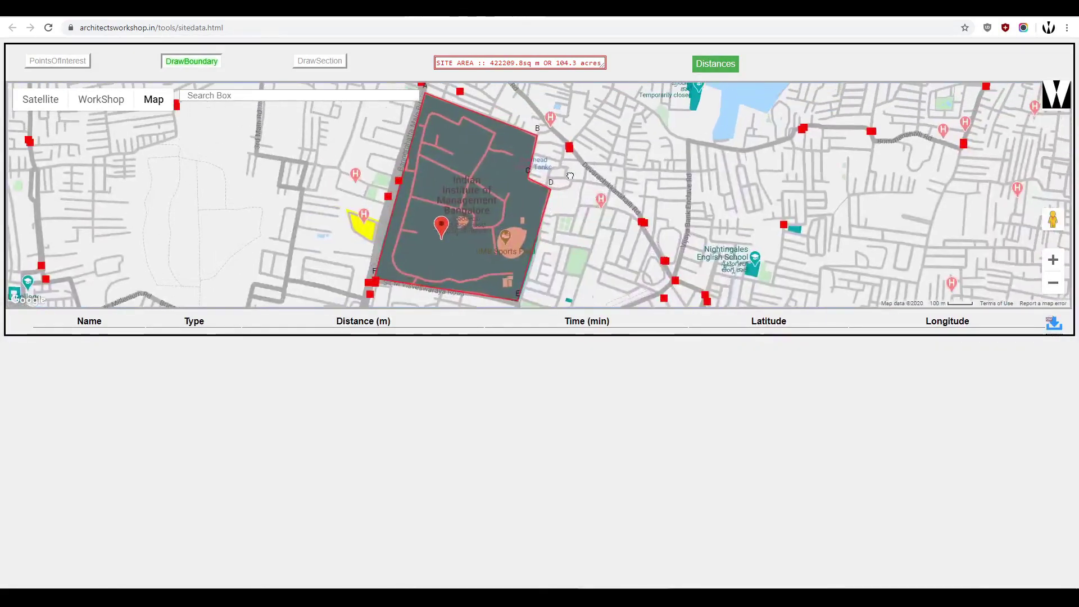
pyautogui.moveTo(495, 63); pyautogui.dragTo(618, 65)
pyautogui.moveTo(491, 169); pyautogui.dragTo(518, 176)
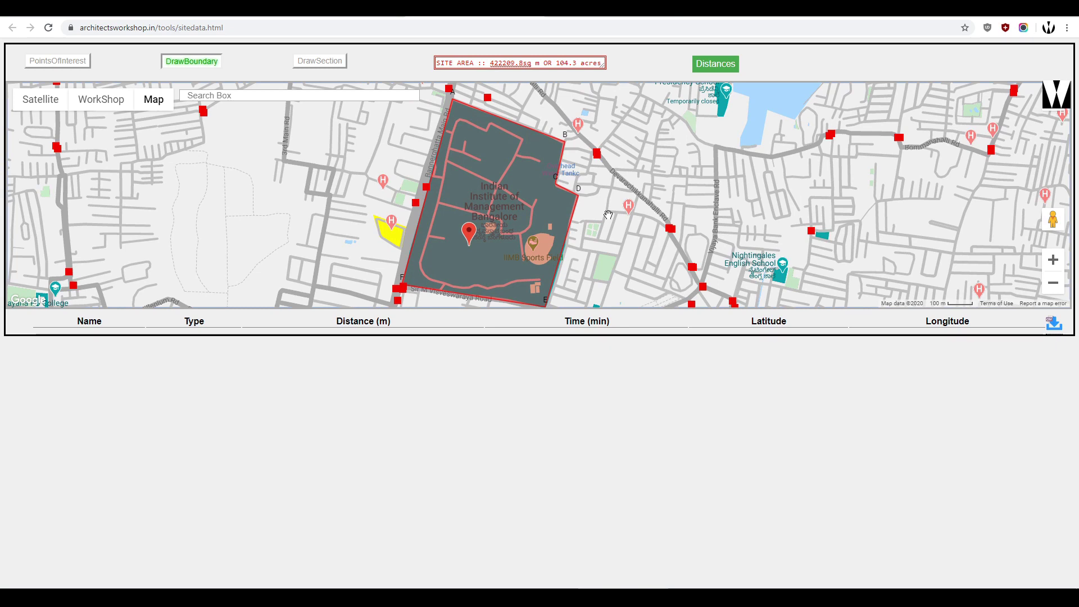
# List the distances from the site to nearby places of the Hospital category and check the nearest hospital's entry.
pyautogui.click(715, 66)
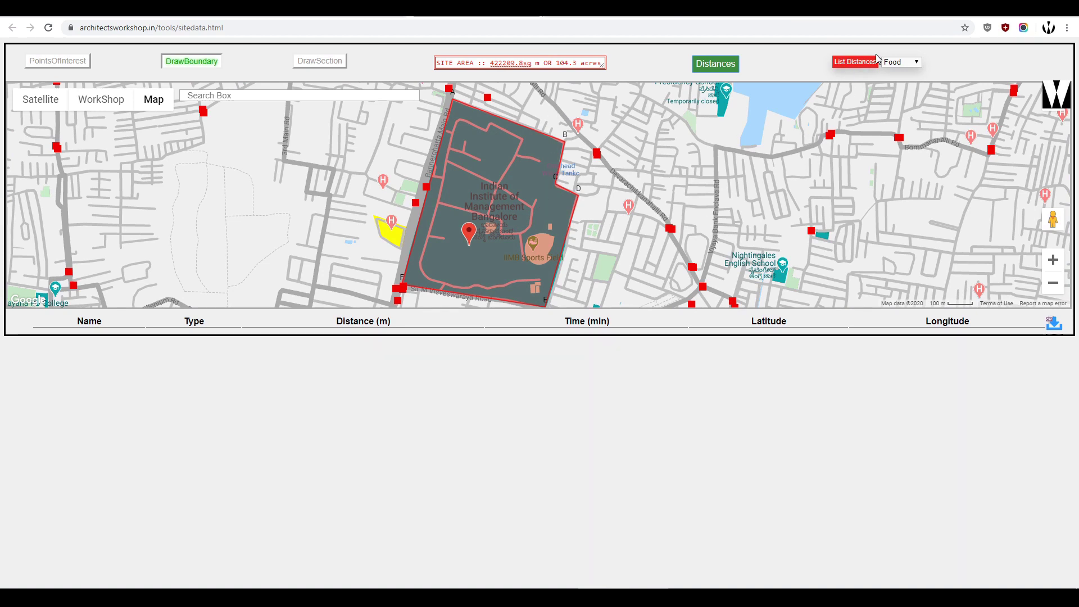
pyautogui.click(911, 62)
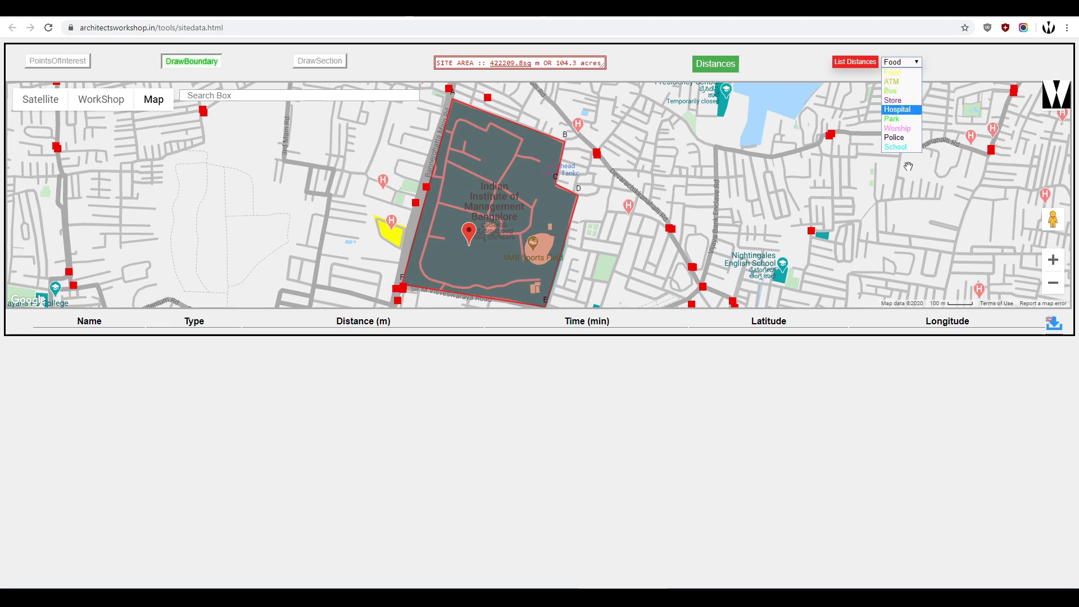
pyautogui.click(912, 110)
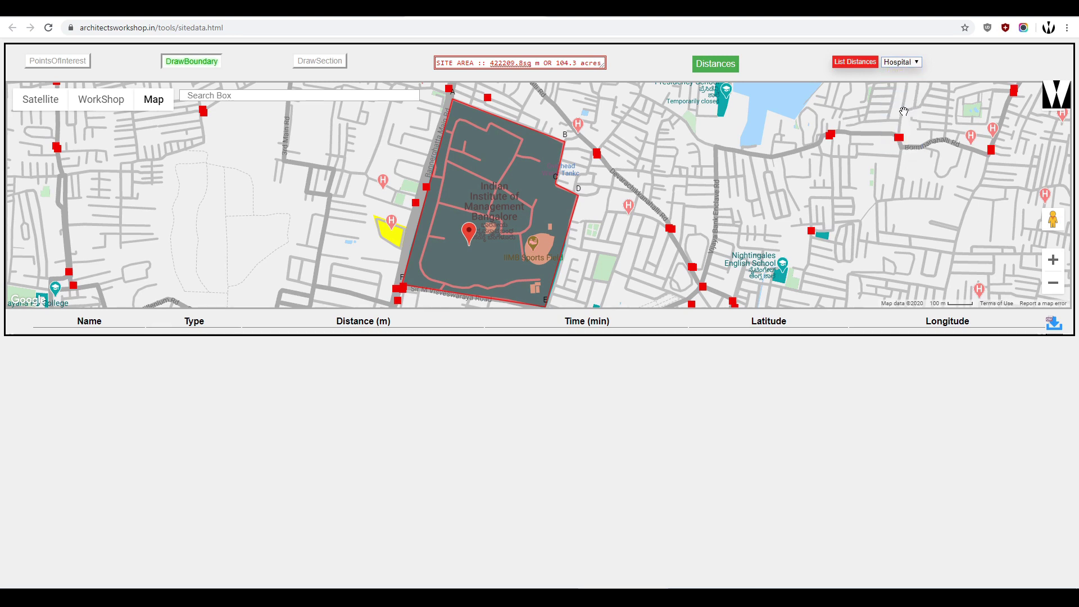
pyautogui.click(866, 66)
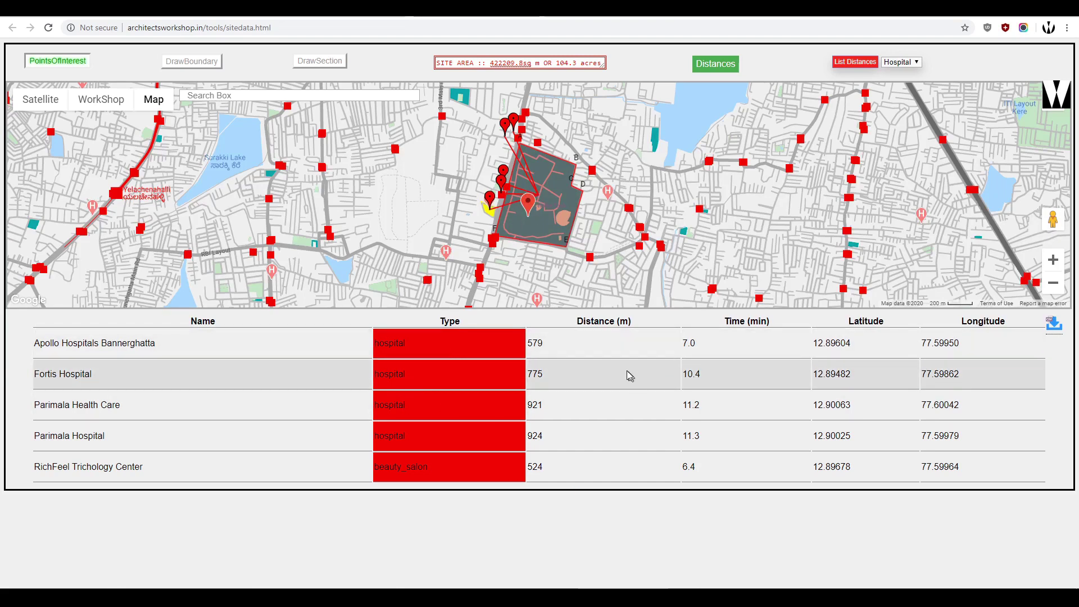
pyautogui.moveTo(687, 340); pyautogui.dragTo(681, 343)
pyautogui.moveTo(157, 344); pyautogui.dragTo(68, 344)
# Add the distances to nearby places of the Park category and review the hospital and park markers on the map.
pyautogui.click(909, 63)
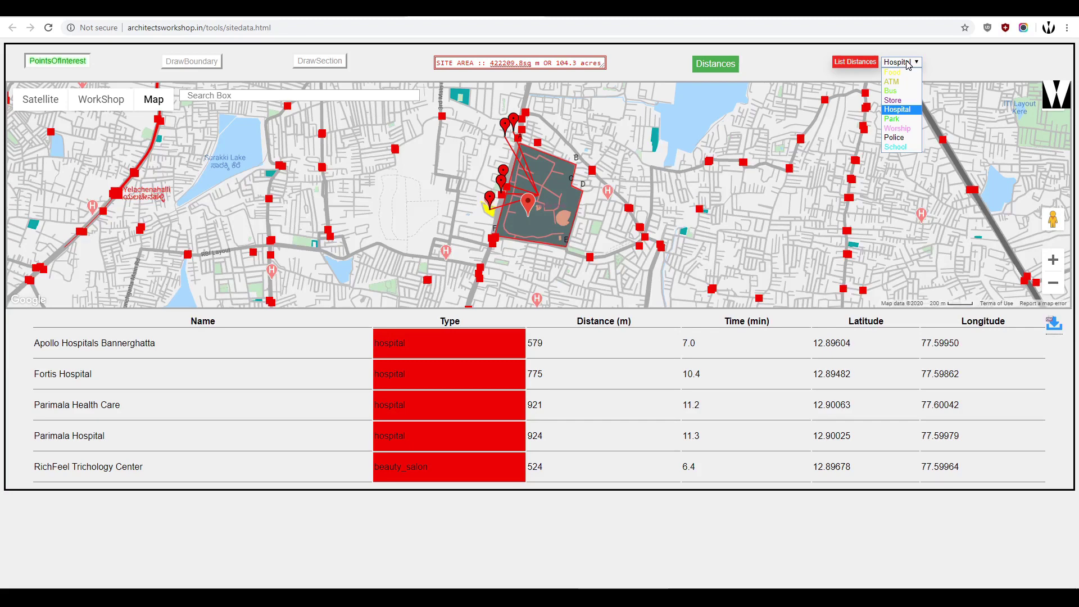
pyautogui.click(902, 120)
pyautogui.click(859, 67)
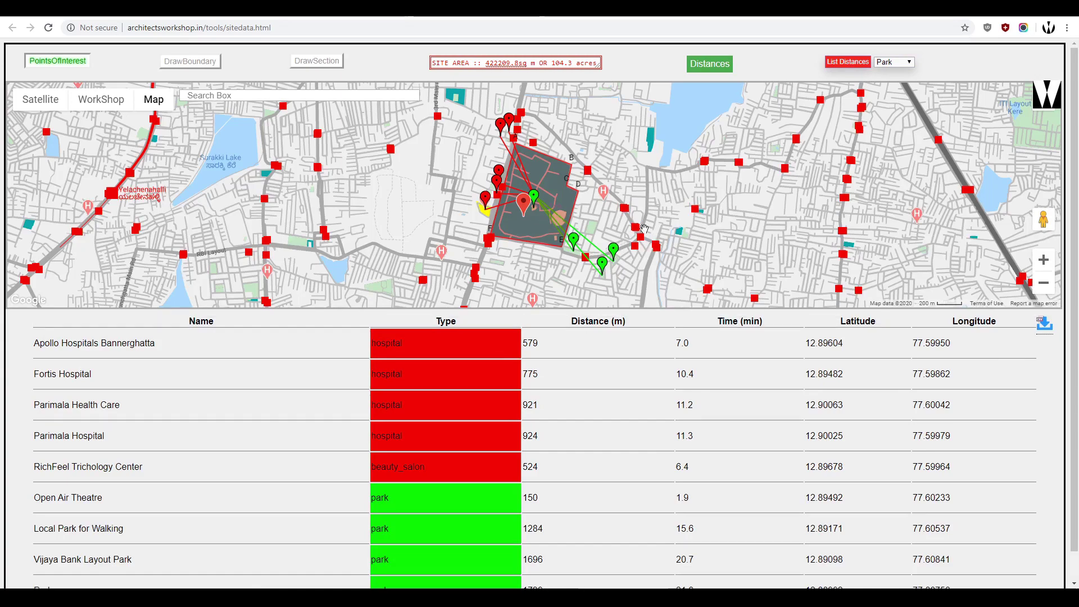
pyautogui.scroll(-2, 344, 474)
pyautogui.scroll(1, 539, 221)
pyautogui.scroll(2, 538, 221)
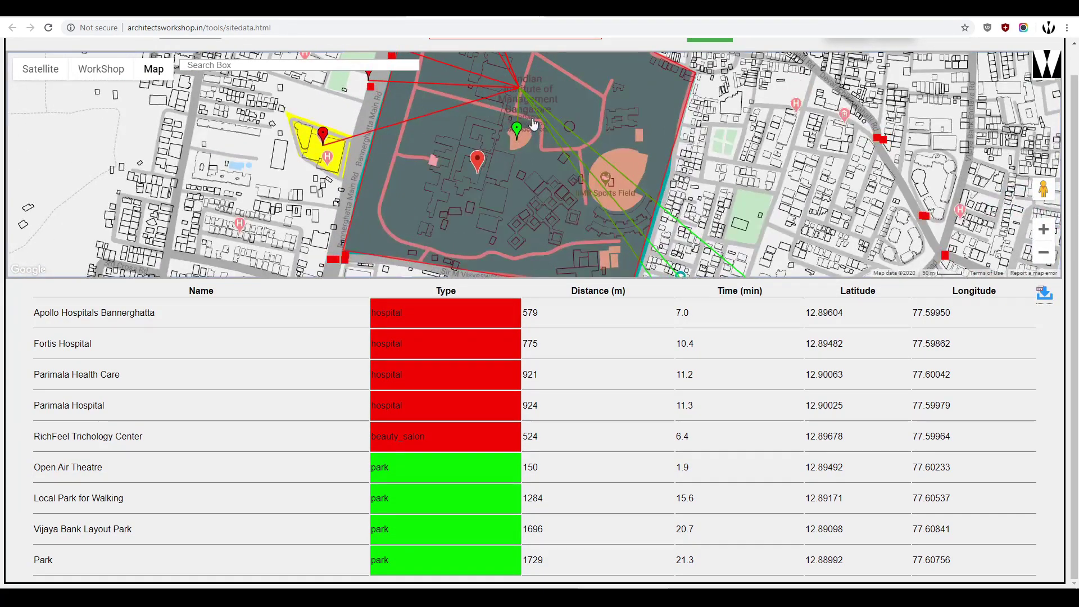
pyautogui.scroll(-1, 545, 210)
pyautogui.scroll(-1, 538, 209)
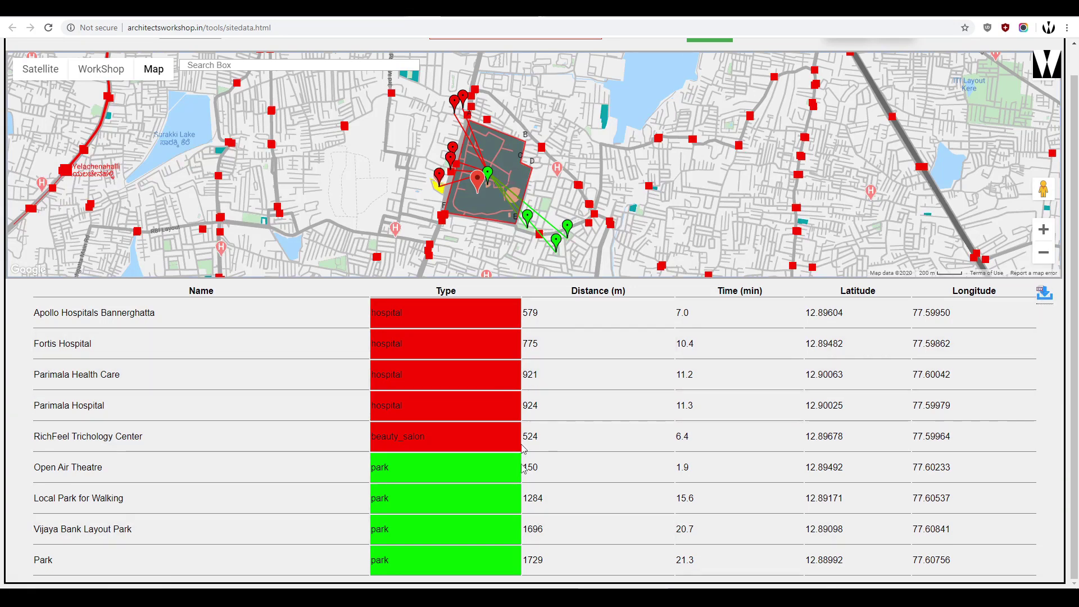
pyautogui.moveTo(452, 136); pyautogui.dragTo(477, 189)
pyautogui.scroll(1, 734, 381)
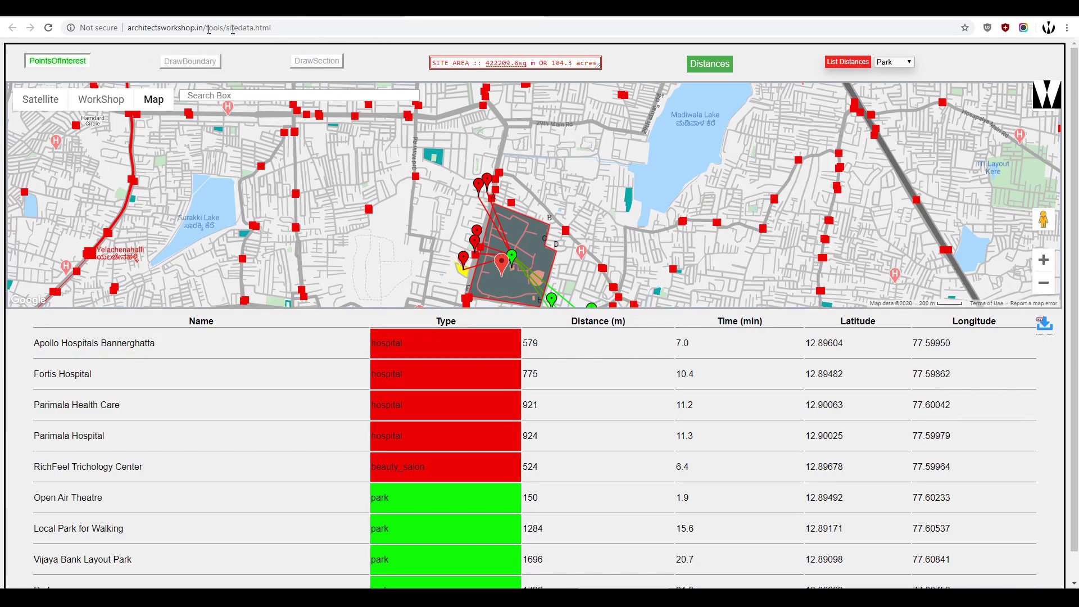
# Reload the site data tool and draw a section line about 784 m long across the Indian Institute of Management Bangalore campus.
pyautogui.click(49, 27)
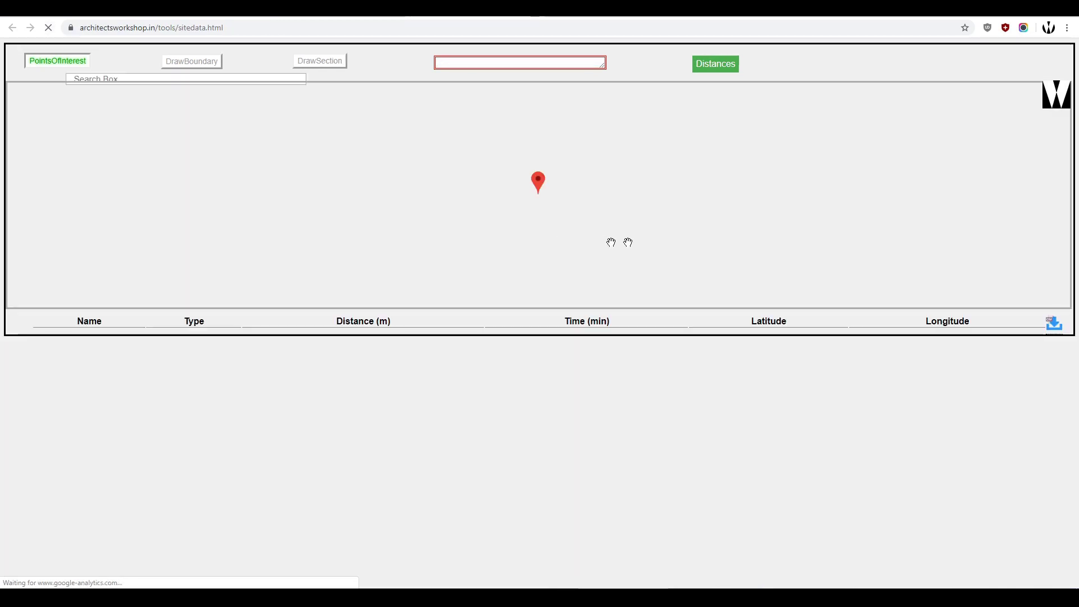
pyautogui.click(325, 65)
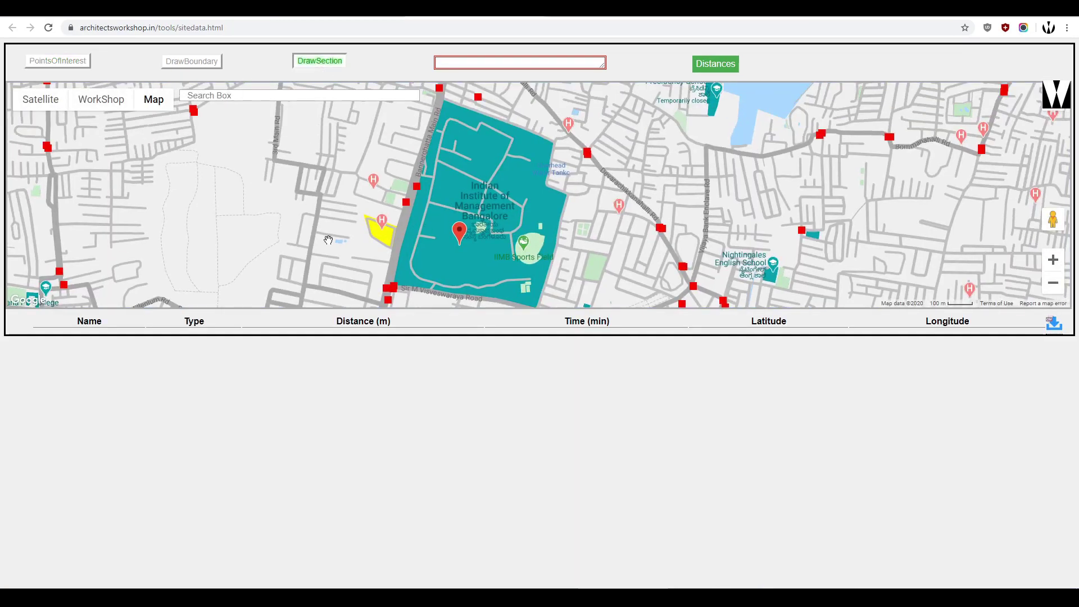
pyautogui.scroll(1, 423, 228)
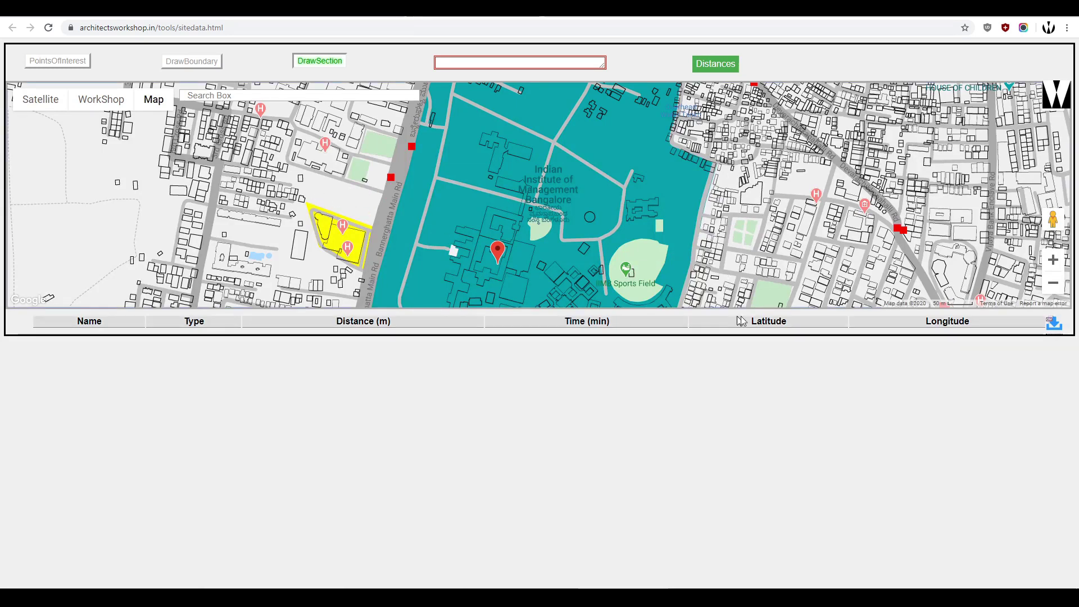
pyautogui.scroll(-1, 697, 194)
pyautogui.moveTo(558, 219); pyautogui.dragTo(460, 176)
pyautogui.click(429, 153)
pyautogui.doubleClick(612, 197)
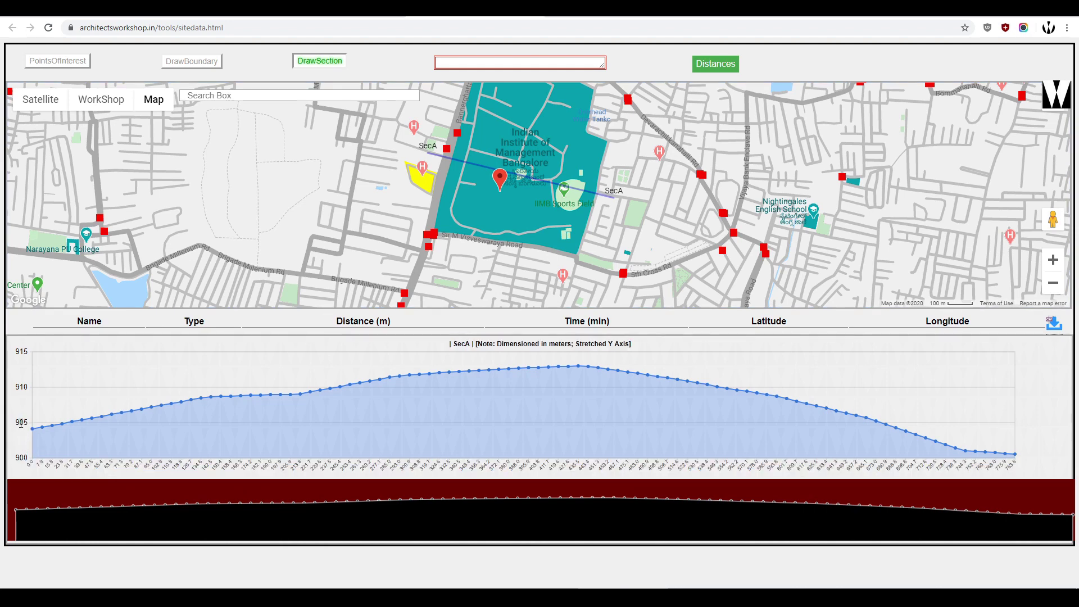
# Draw a second section line about 764 m long across the campus, parallel to and south of the first.
pyautogui.click(20, 451)
pyautogui.moveTo(629, 236); pyautogui.dragTo(633, 242)
pyautogui.click(610, 227)
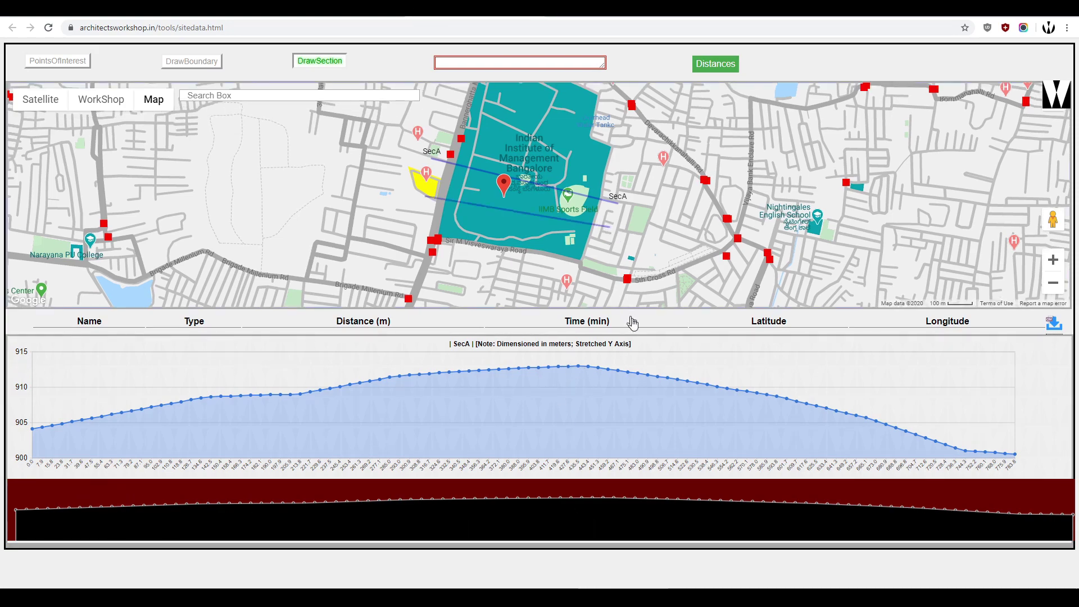
pyautogui.scroll(-3, 515, 443)
pyautogui.scroll(3, 509, 437)
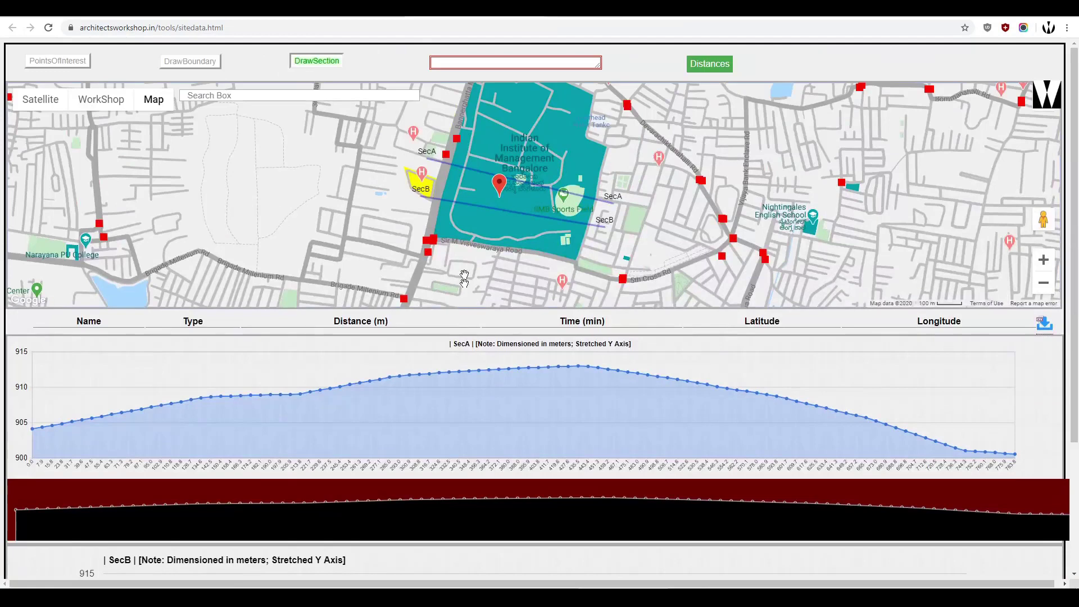
# Draw a third parallel section line near the southern edge of the campus and review the section profiles.
pyautogui.click(580, 249)
pyautogui.scroll(-3, 565, 401)
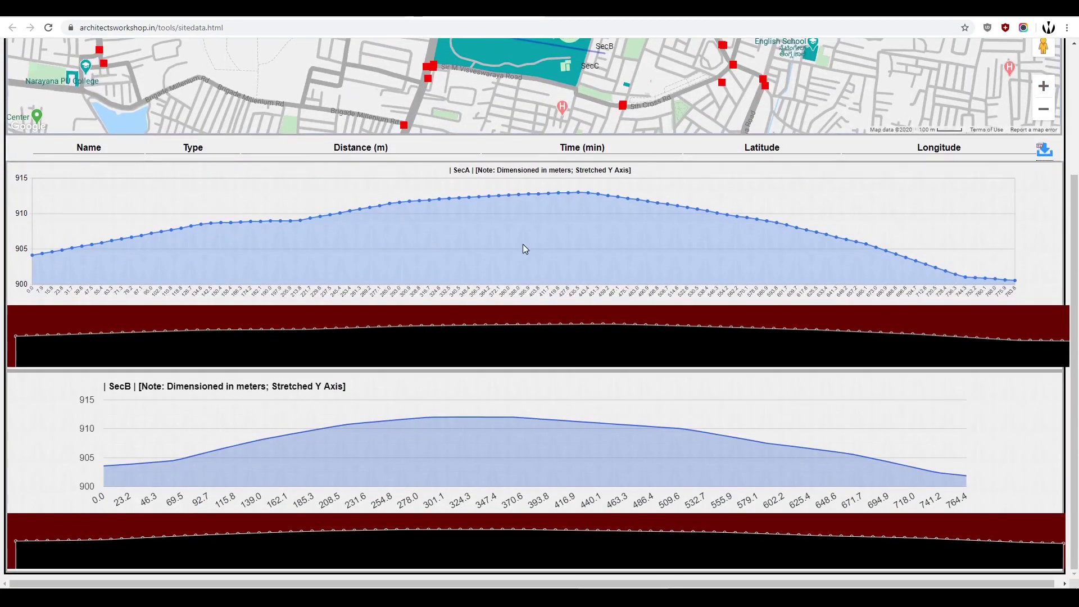
pyautogui.scroll(3, 523, 244)
pyautogui.click(419, 221)
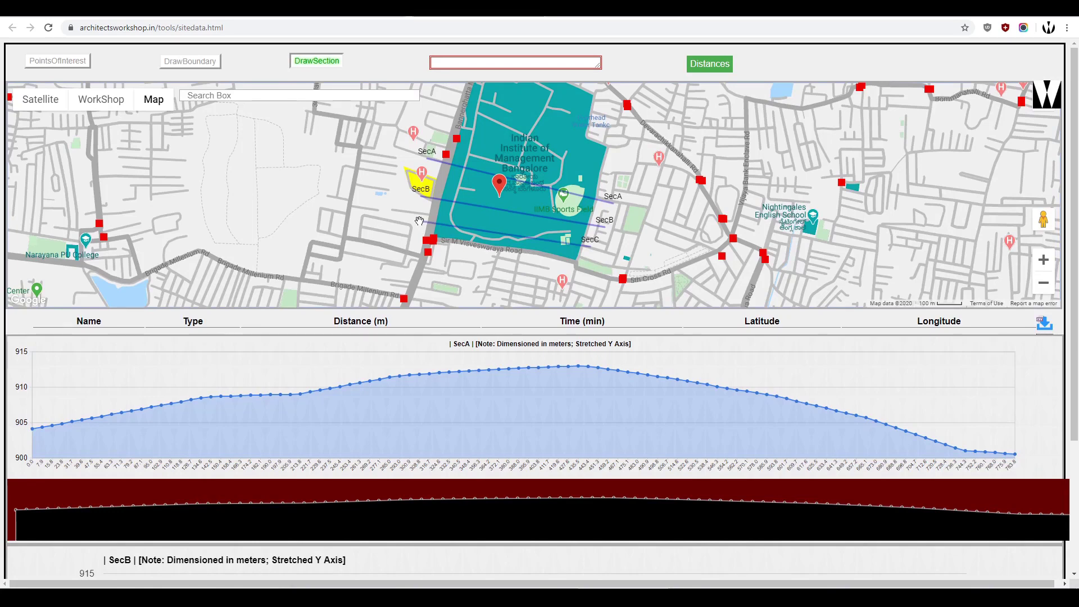
# Reload the tool to clear the sections and show satellite imagery of the Sandynulla lake in the Tamil Nadu hills.
pyautogui.click(49, 28)
pyautogui.scroll(-8, 556, 204)
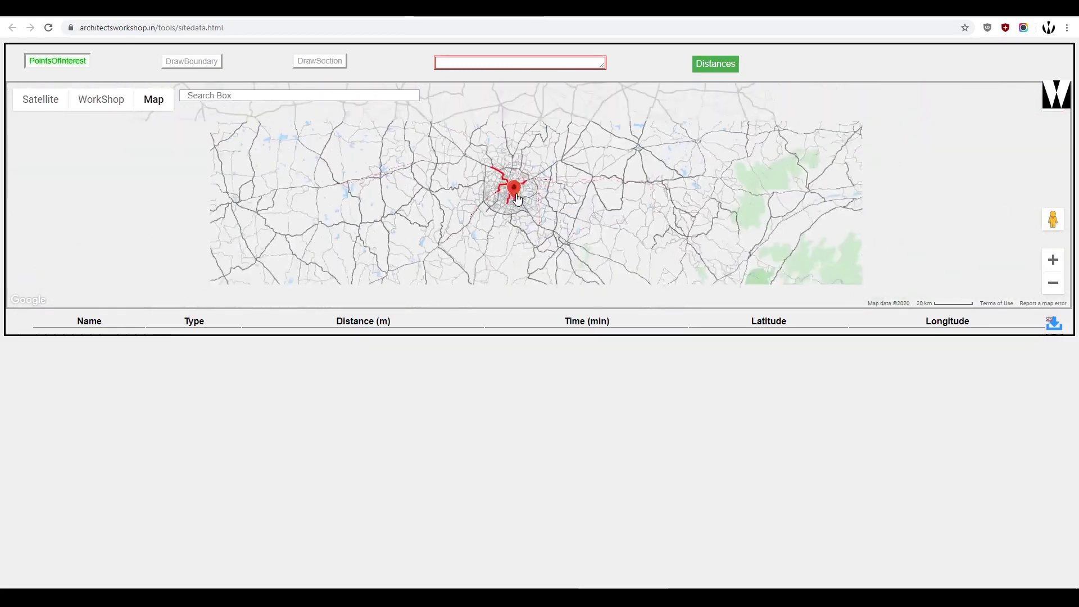
pyautogui.scroll(-4, 517, 199)
pyautogui.moveTo(475, 256); pyautogui.dragTo(472, 192)
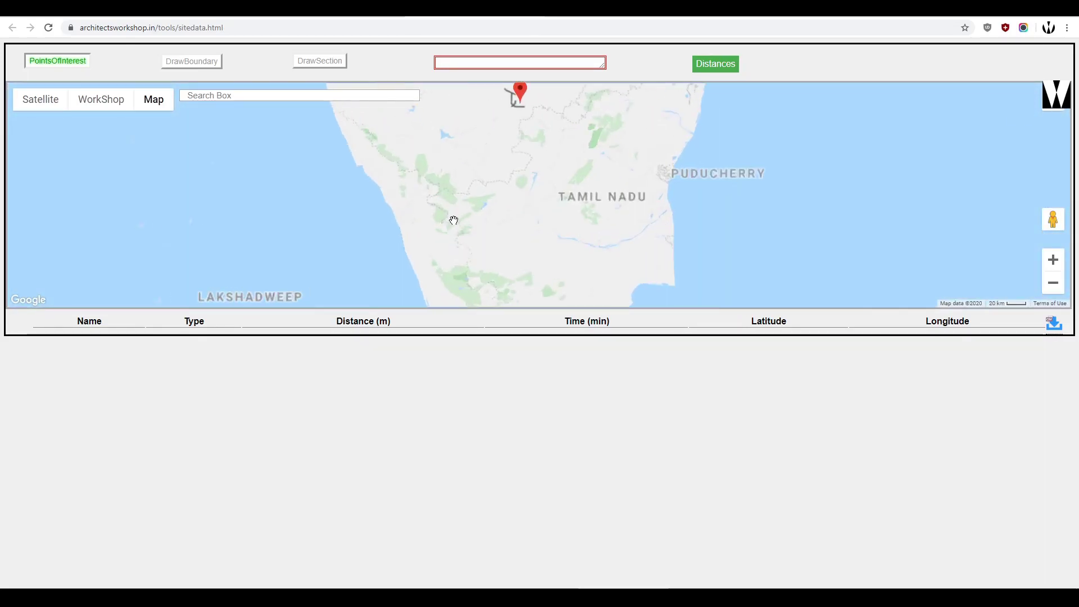
pyautogui.scroll(3, 470, 179)
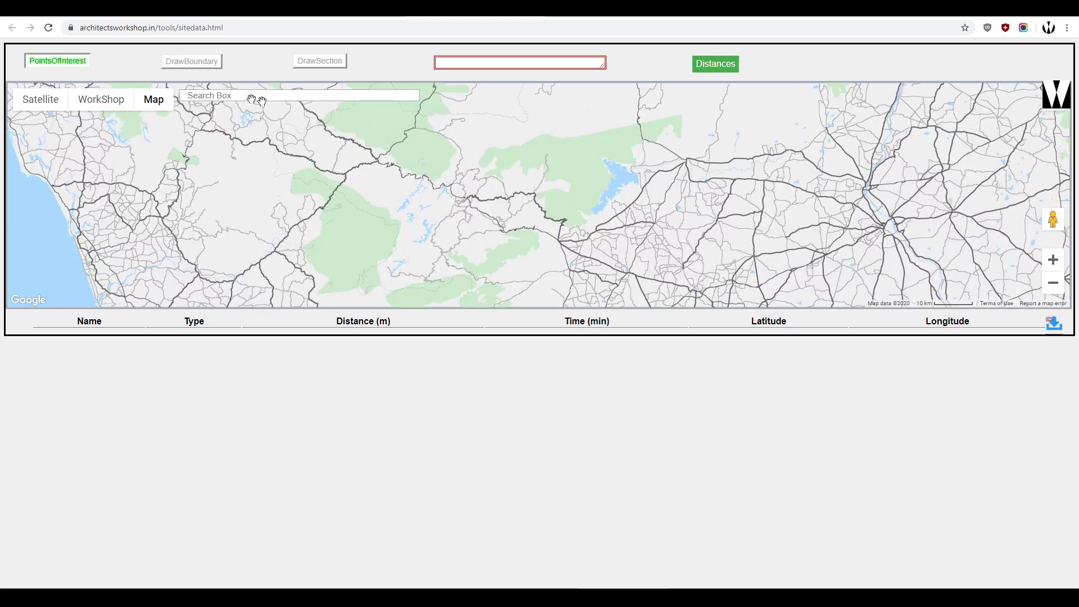
pyautogui.click(40, 99)
pyautogui.moveTo(506, 181); pyautogui.dragTo(508, 202)
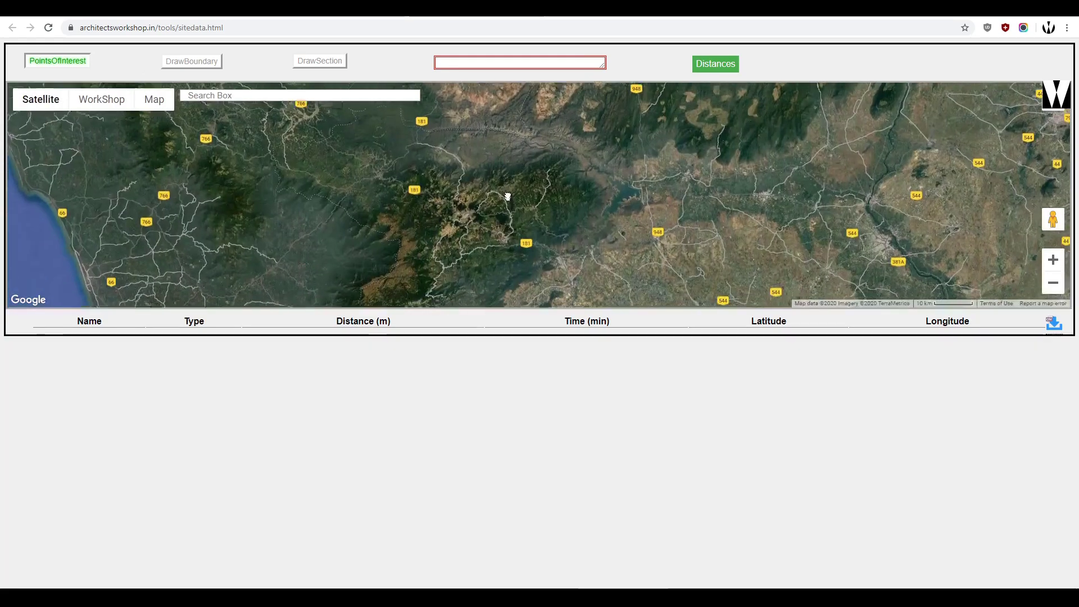
pyautogui.scroll(3, 523, 263)
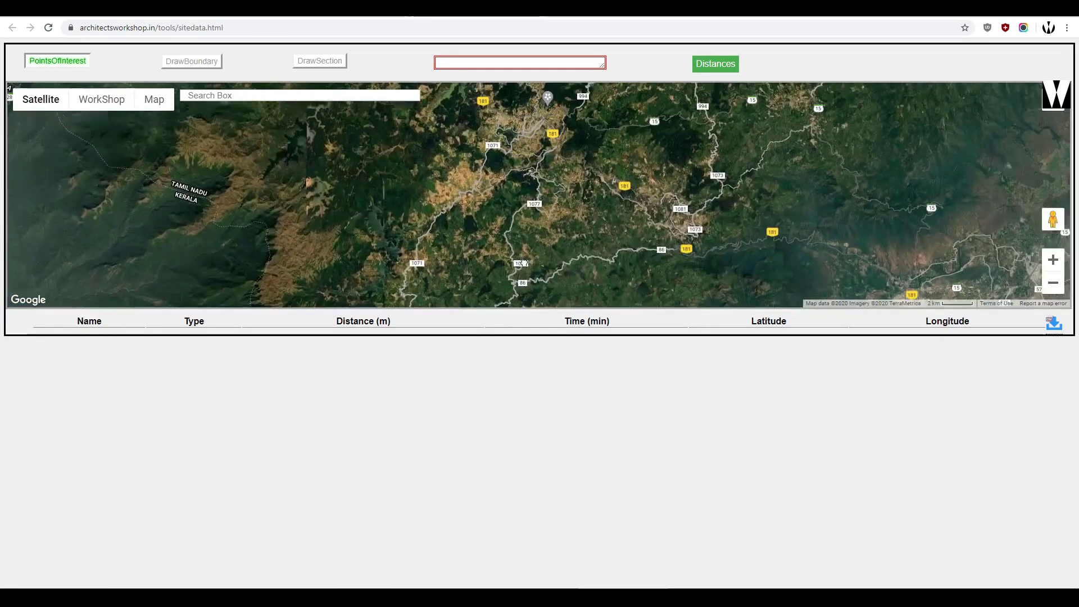
pyautogui.moveTo(537, 205)
pyautogui.mouseDown()
pyautogui.moveTo(519, 263)
pyautogui.moveTo(520, 187)
pyautogui.mouseUp()
pyautogui.scroll(4, 416, 193)
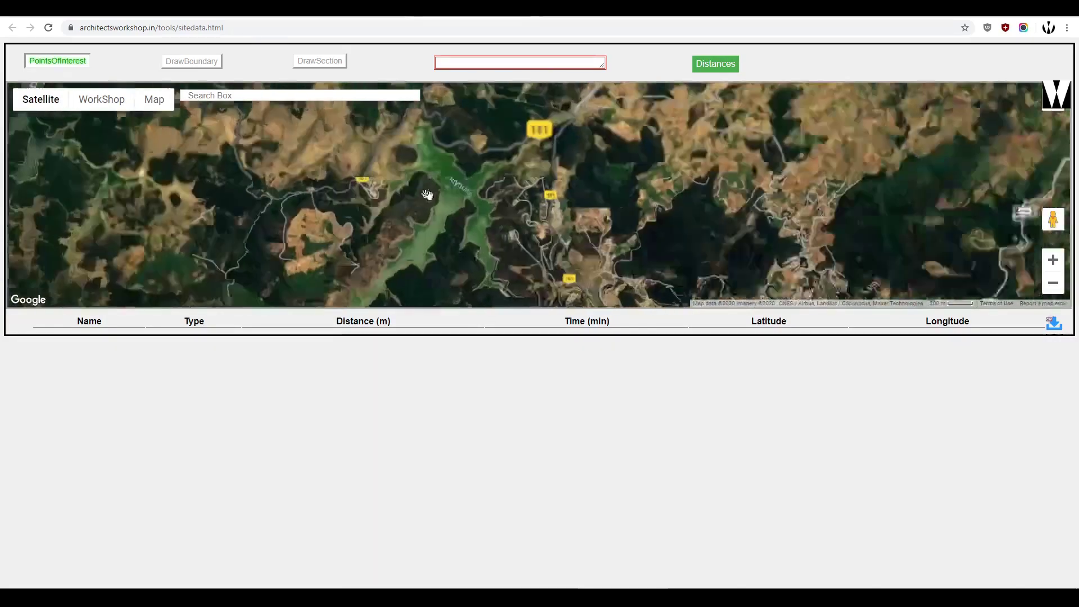
pyautogui.moveTo(561, 224); pyautogui.dragTo(513, 265)
pyautogui.scroll(2, 518, 180)
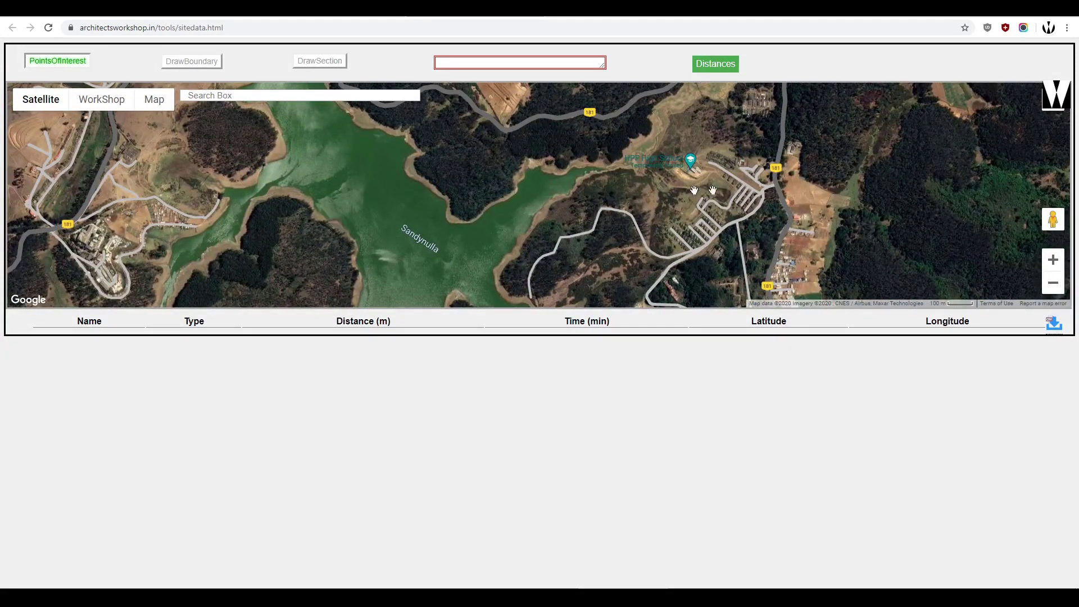
# Mark a point in the Sandynulla lake and draw a section about 2.75 km long eastward from beside it across the hills.
pyautogui.click(349, 150)
pyautogui.click(314, 62)
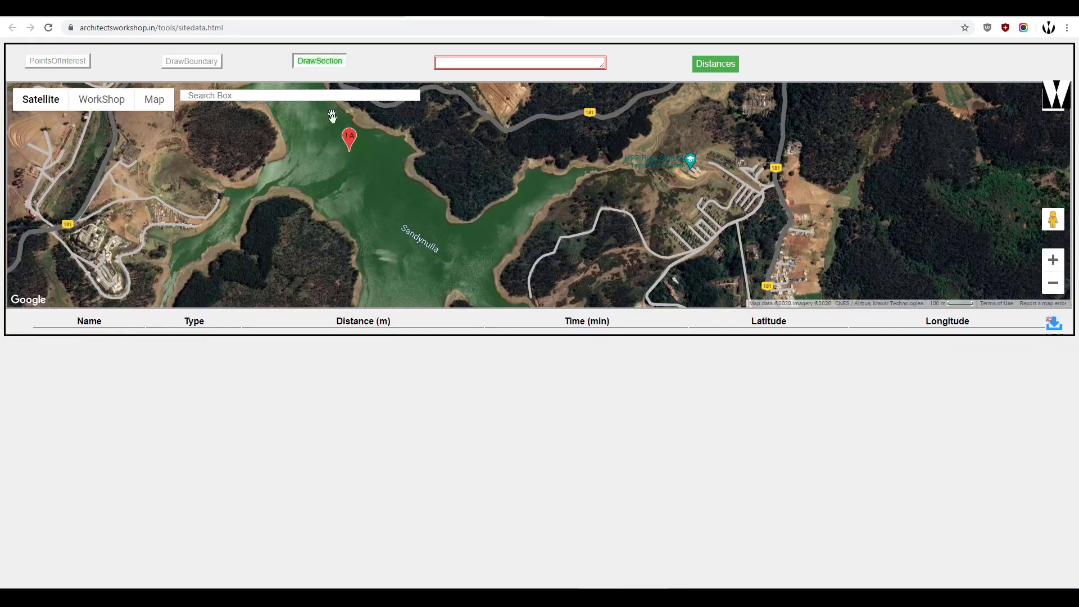
pyautogui.click(1010, 176)
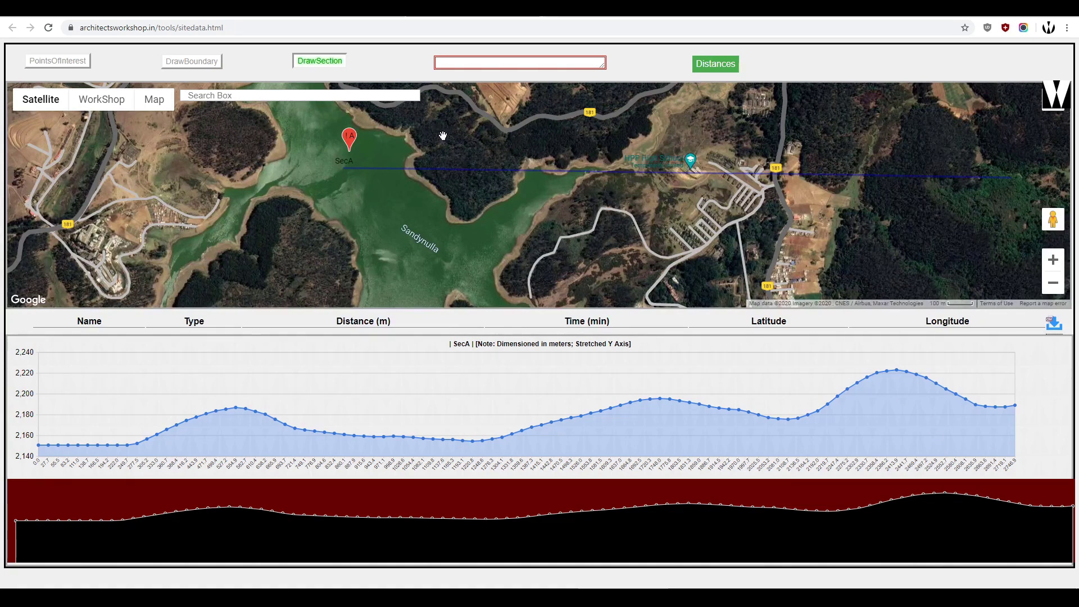
pyautogui.moveTo(527, 152)
pyautogui.mouseDown()
pyautogui.moveTo(462, 179)
pyautogui.moveTo(453, 198)
pyautogui.mouseUp()
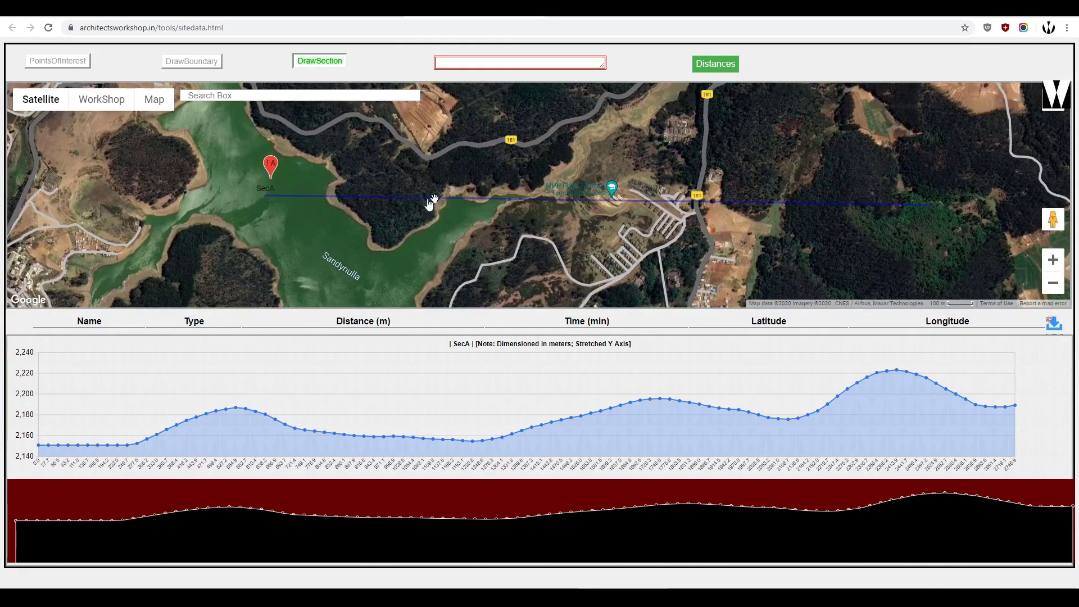
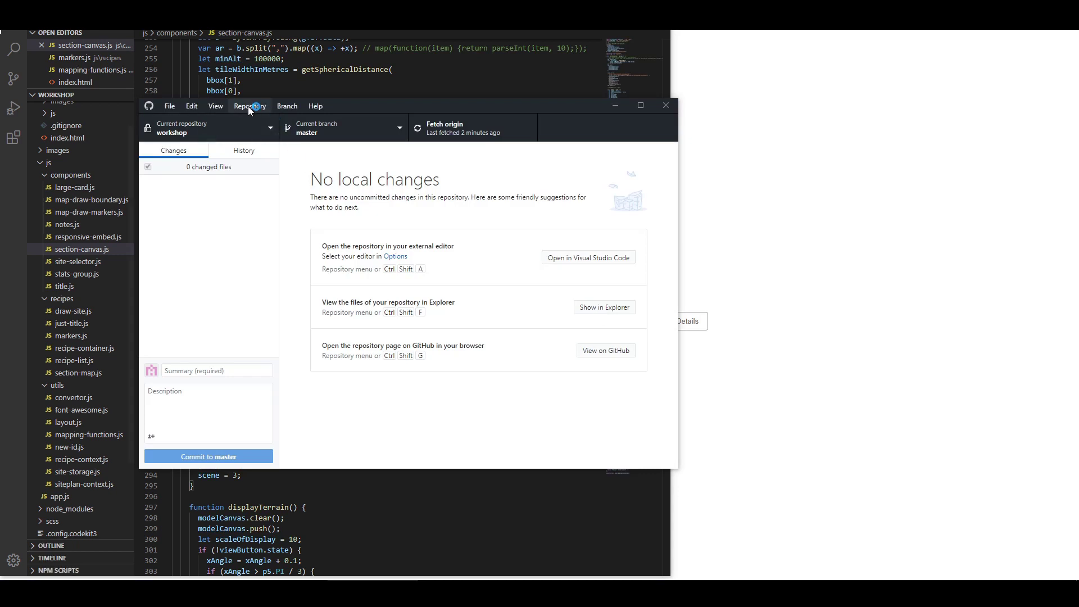
pyautogui.click(248, 106)
pyautogui.click(291, 193)
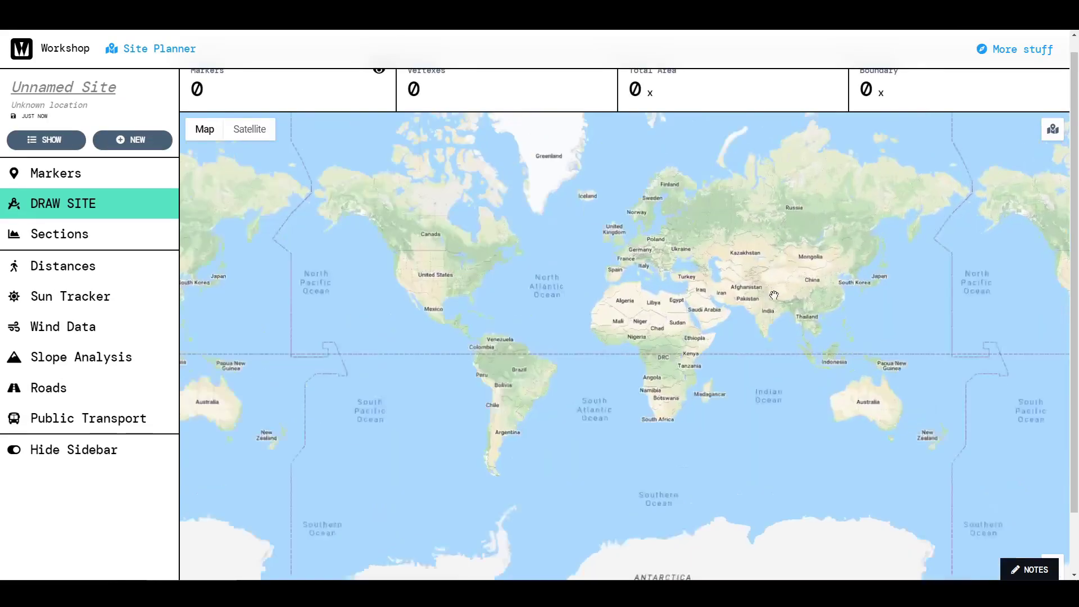
# Show satellite imagery of the Deer Park area on the south side of Ooty Lake in the Site Planner.
pyautogui.scroll(7, 774, 295)
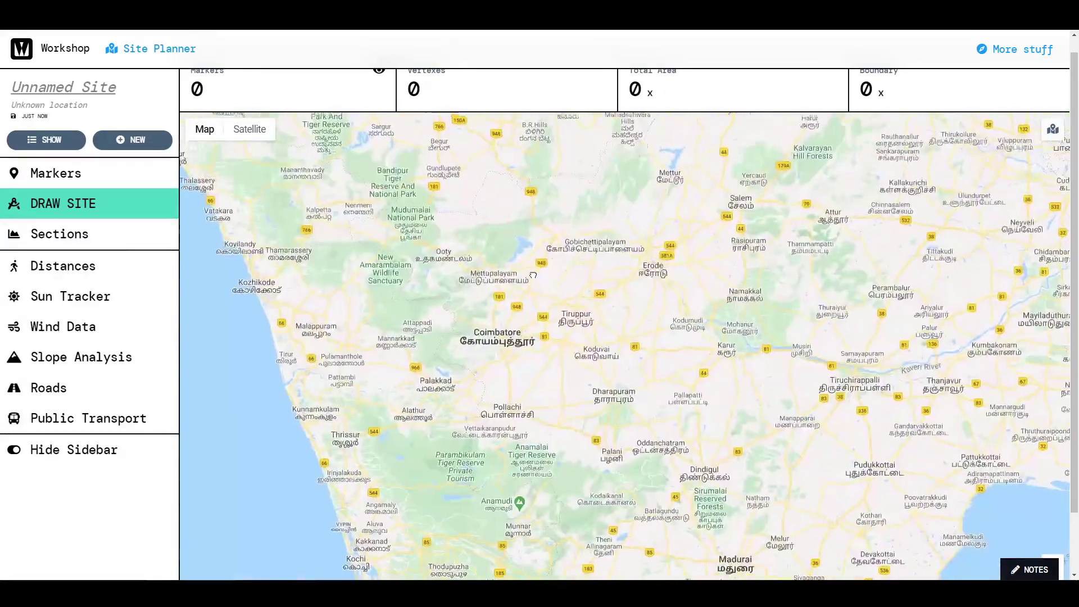
pyautogui.scroll(4, 477, 265)
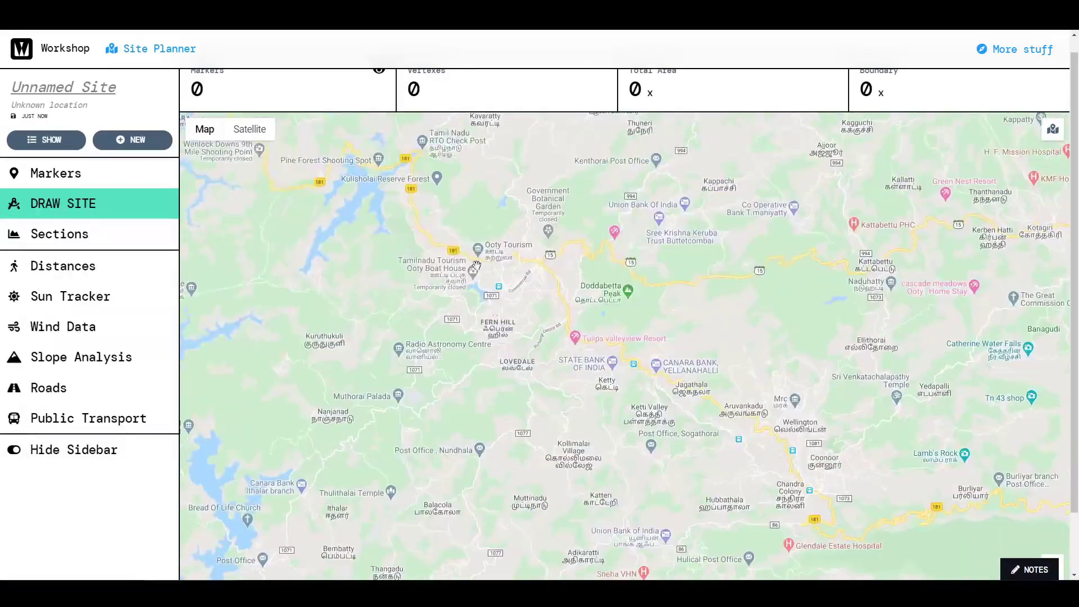
pyautogui.scroll(3, 477, 264)
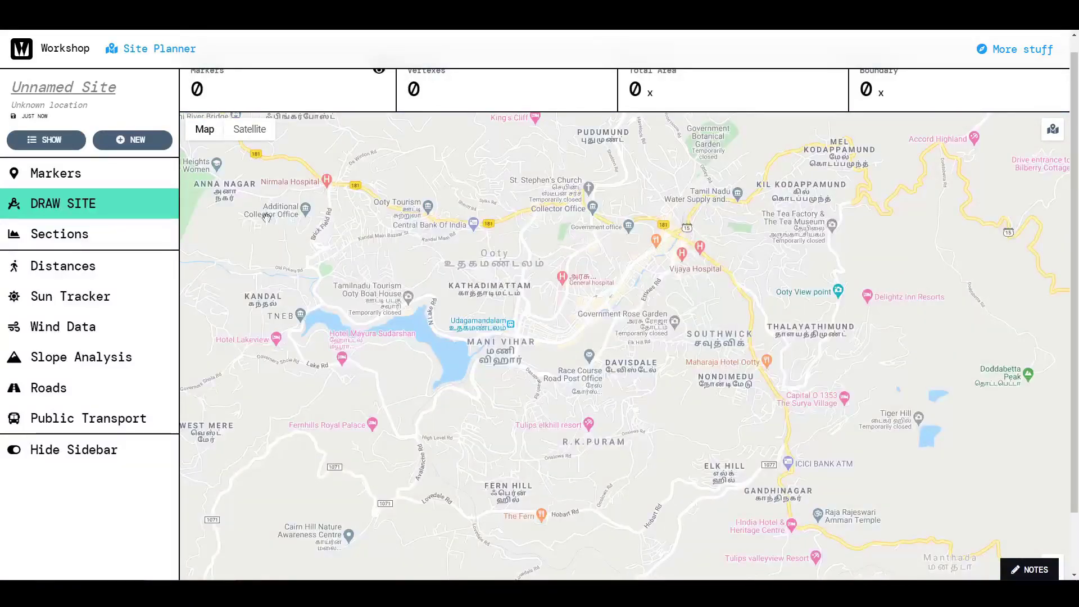
pyautogui.click(250, 129)
pyautogui.scroll(2, 553, 290)
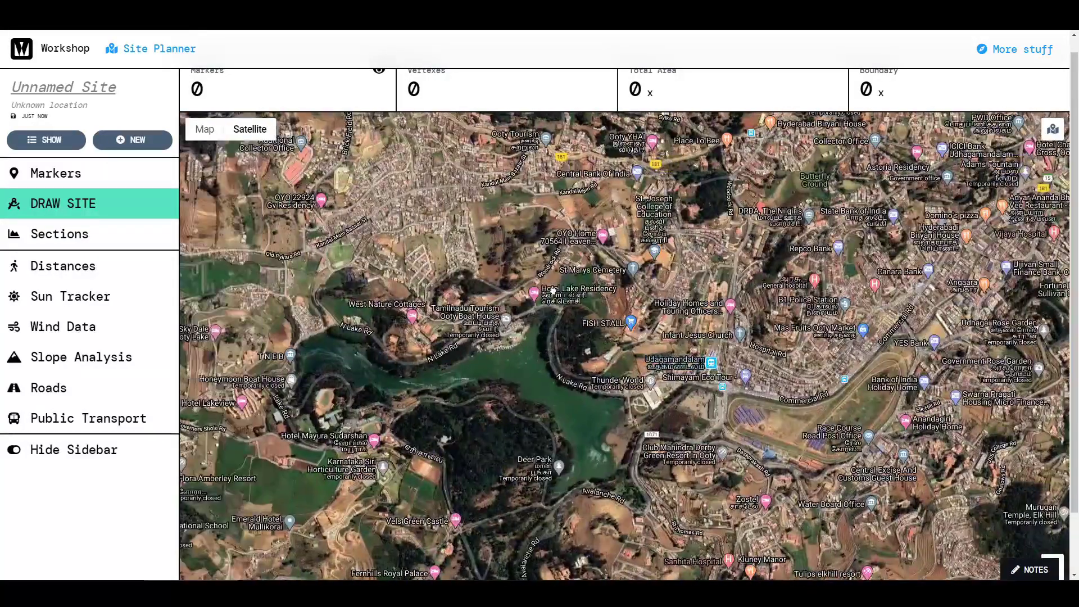
pyautogui.moveTo(392, 421); pyautogui.dragTo(389, 227)
pyautogui.scroll(2, 388, 227)
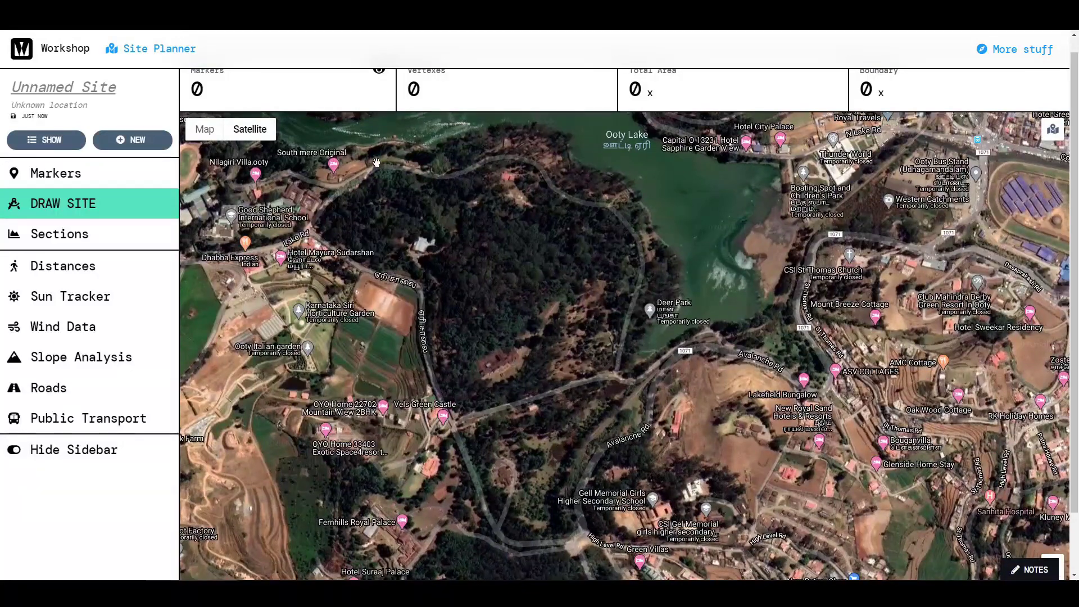
# Draw a nine-vertex site boundary around the wooded Deer Park peninsula at Ooty Lake, enclosing about 362,640 sq m.
pyautogui.click(420, 287)
pyautogui.click(453, 422)
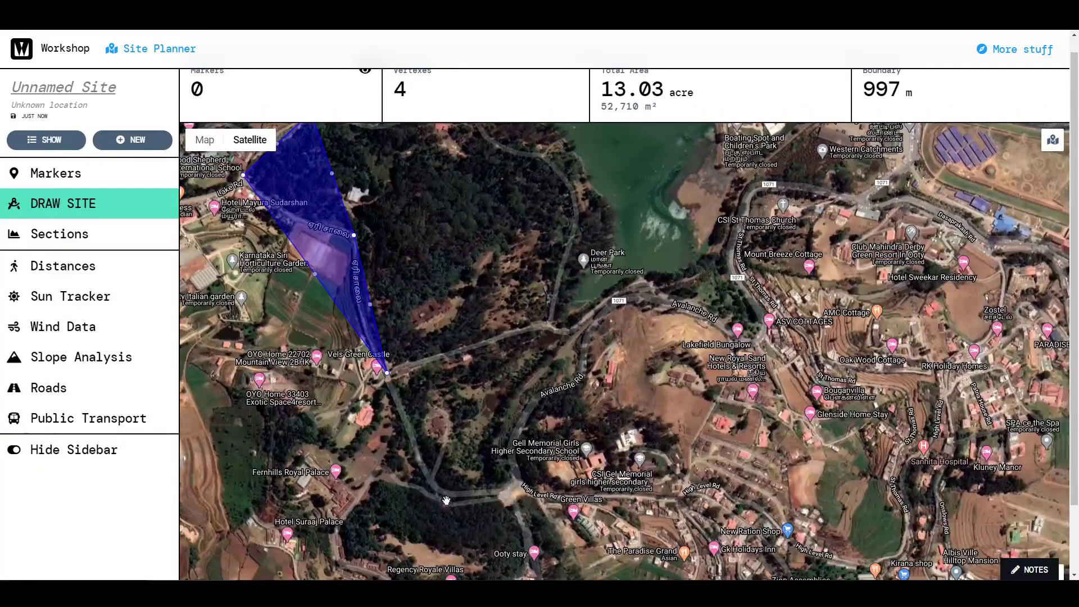
pyautogui.click(444, 491)
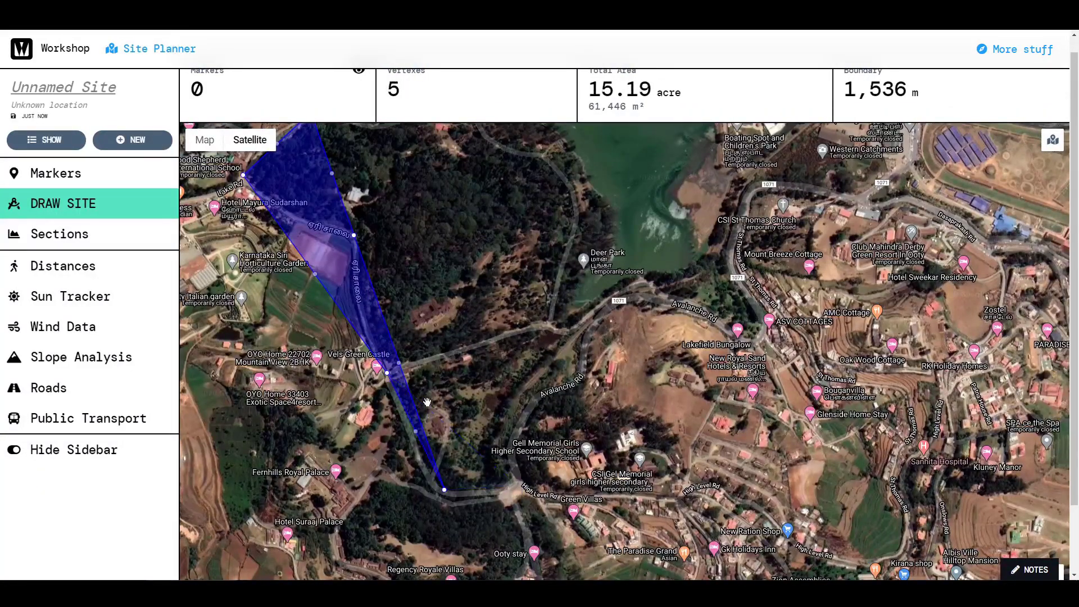
pyautogui.click(573, 345)
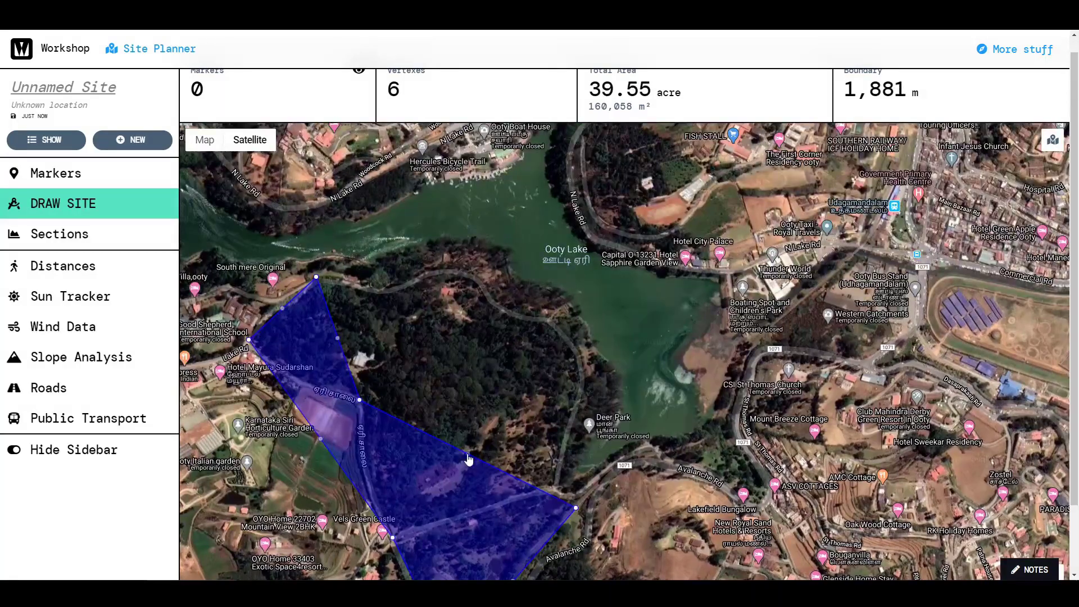
pyautogui.click(560, 300)
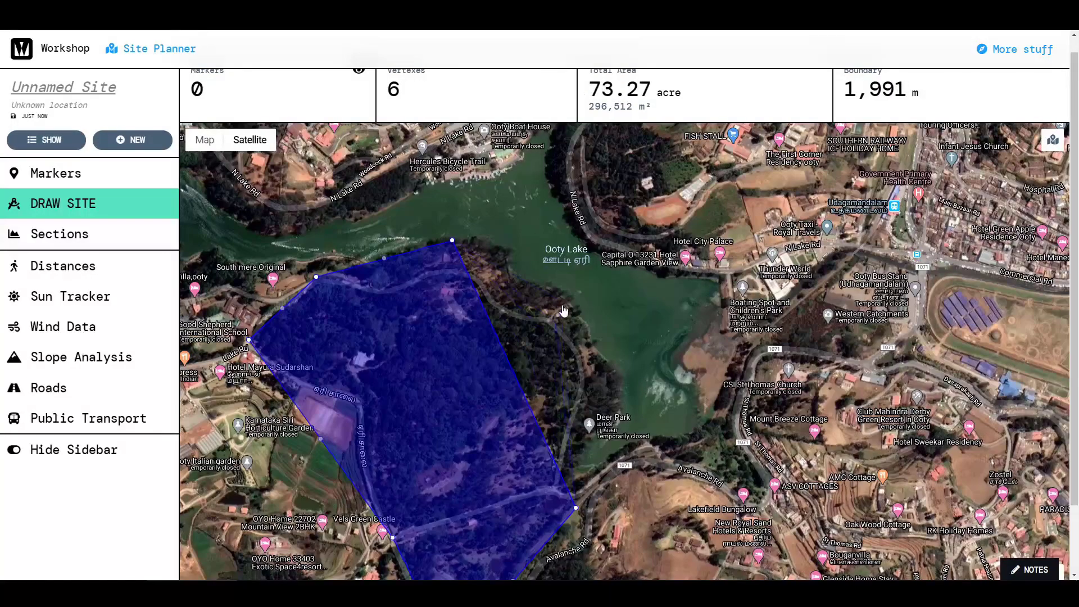
pyautogui.click(619, 385)
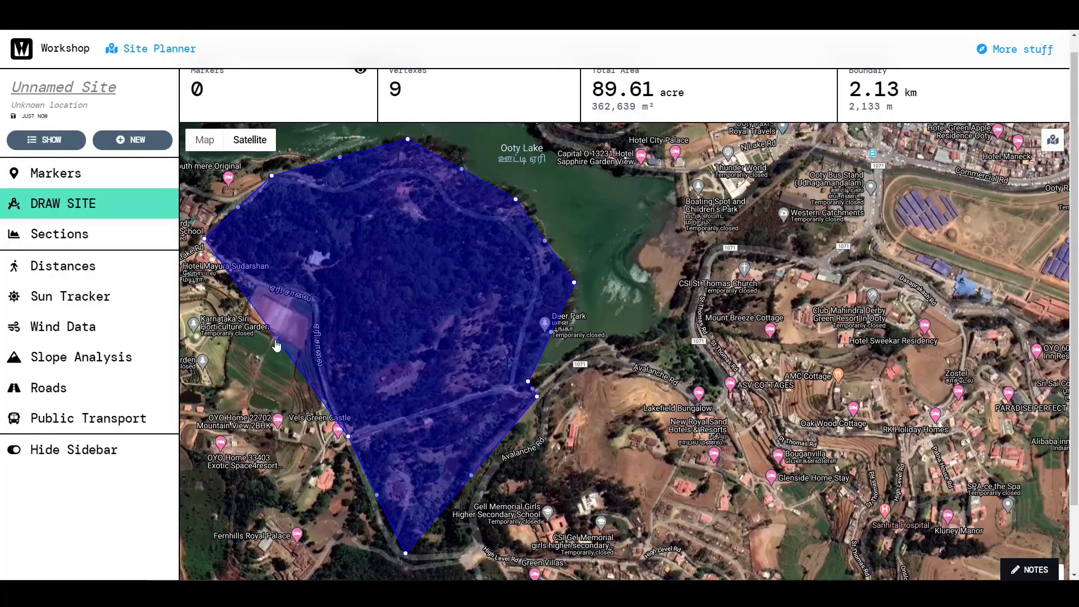
# Add five vertices to fit the site boundary to the road on its west side and the lakeshore on its north side.
pyautogui.click(315, 297)
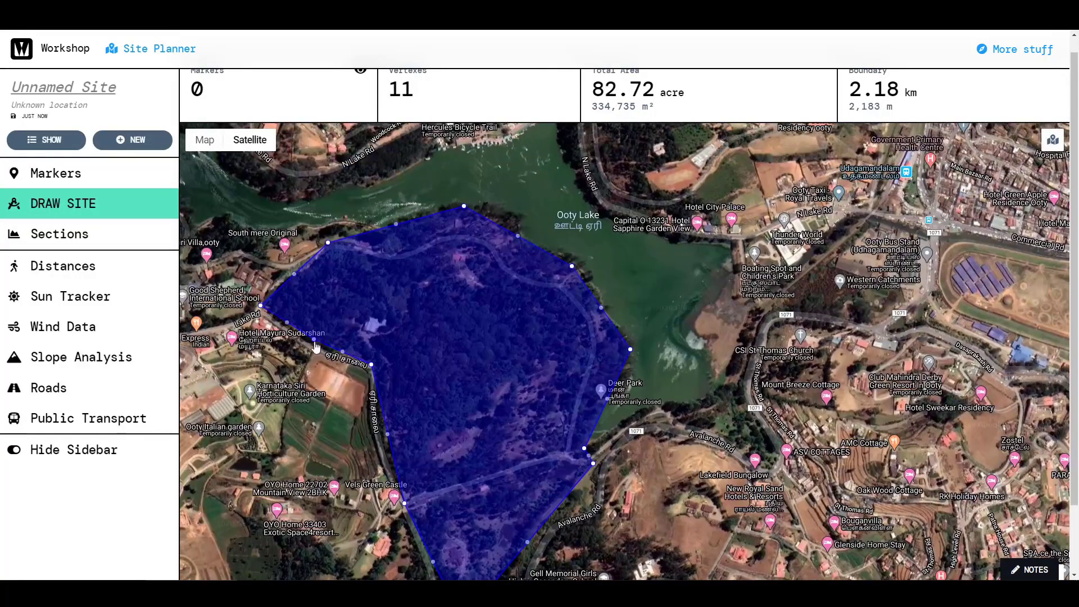
pyautogui.scroll(5, 289, 269)
pyautogui.click(523, 226)
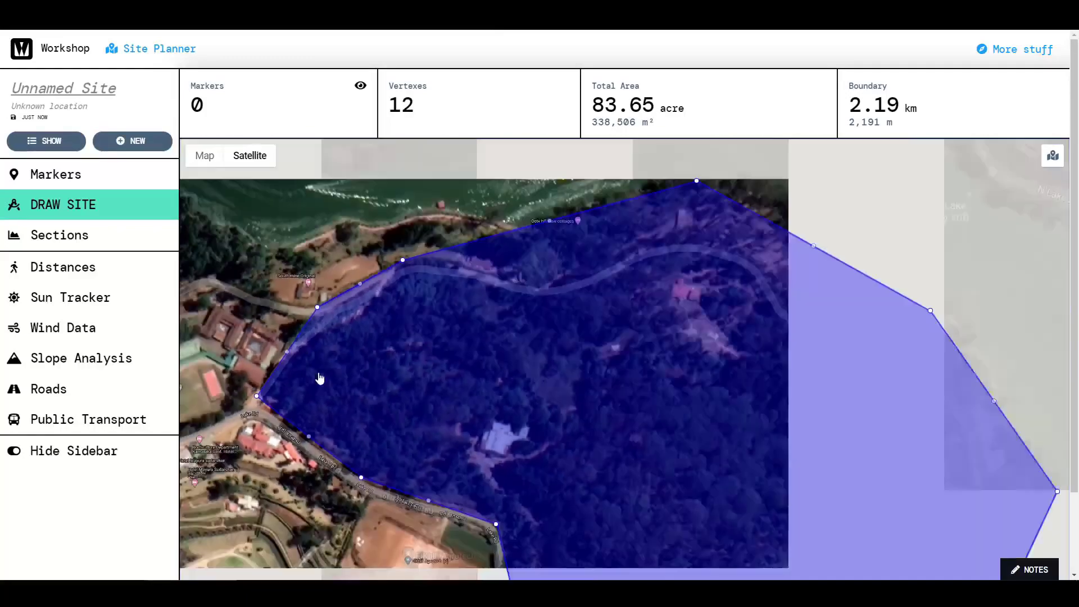
pyautogui.click(523, 226)
pyautogui.click(844, 284)
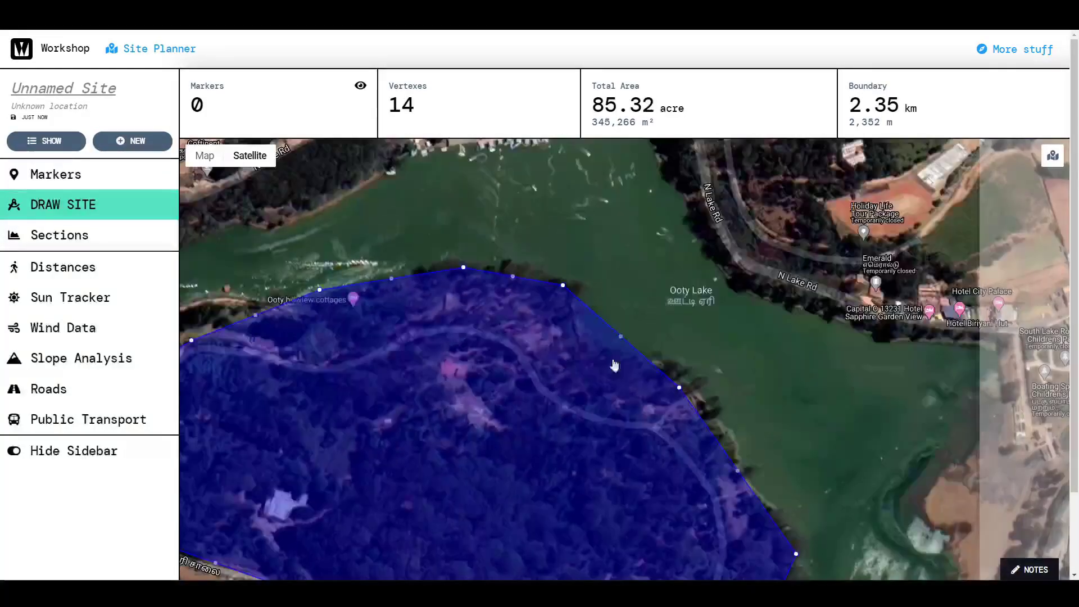
# Add three vertices to fit the site boundary to the lakeshore on its northeast side.
pyautogui.click(721, 421)
pyautogui.scroll(2, 693, 376)
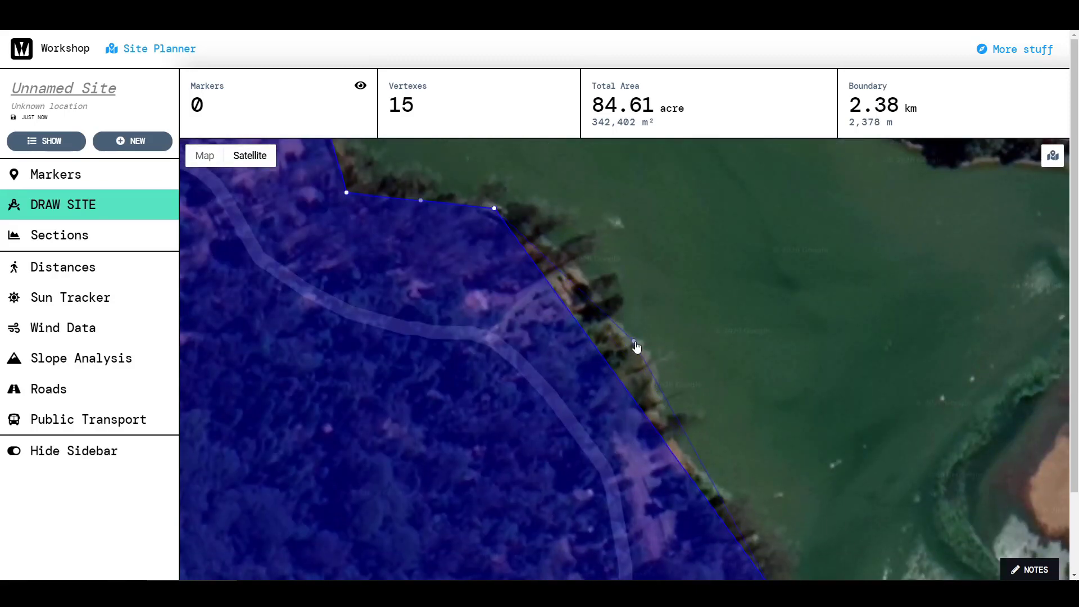
pyautogui.click(634, 341)
pyautogui.scroll(-1, 640, 398)
pyautogui.click(620, 392)
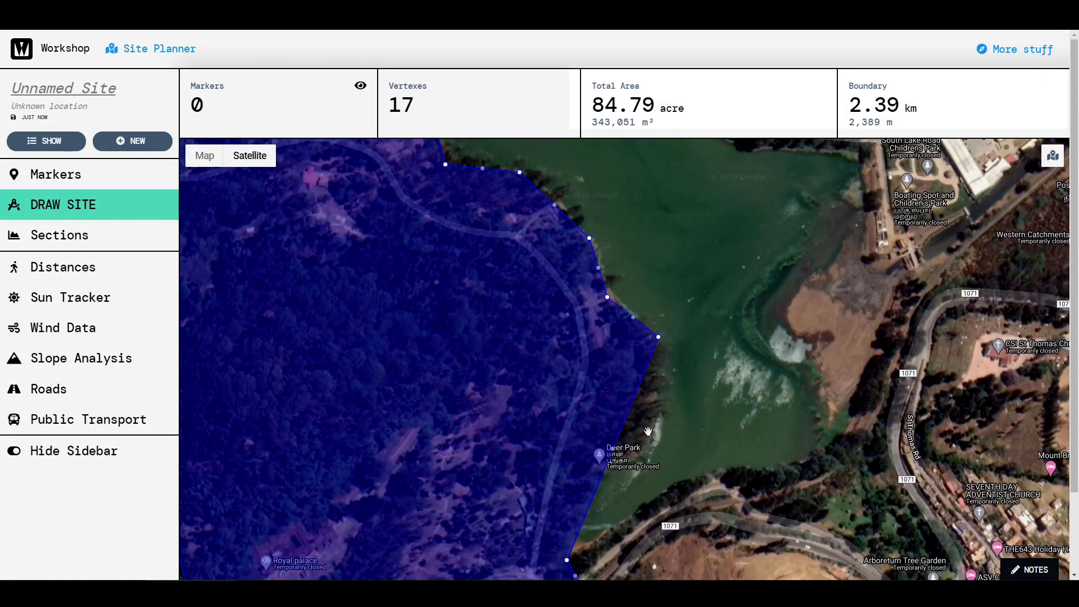
# Add two vertices along the lakeshore beside the Deer Park label and one on the Lake Rd side of the boundary.
pyautogui.moveTo(633, 317); pyautogui.dragTo(659, 434)
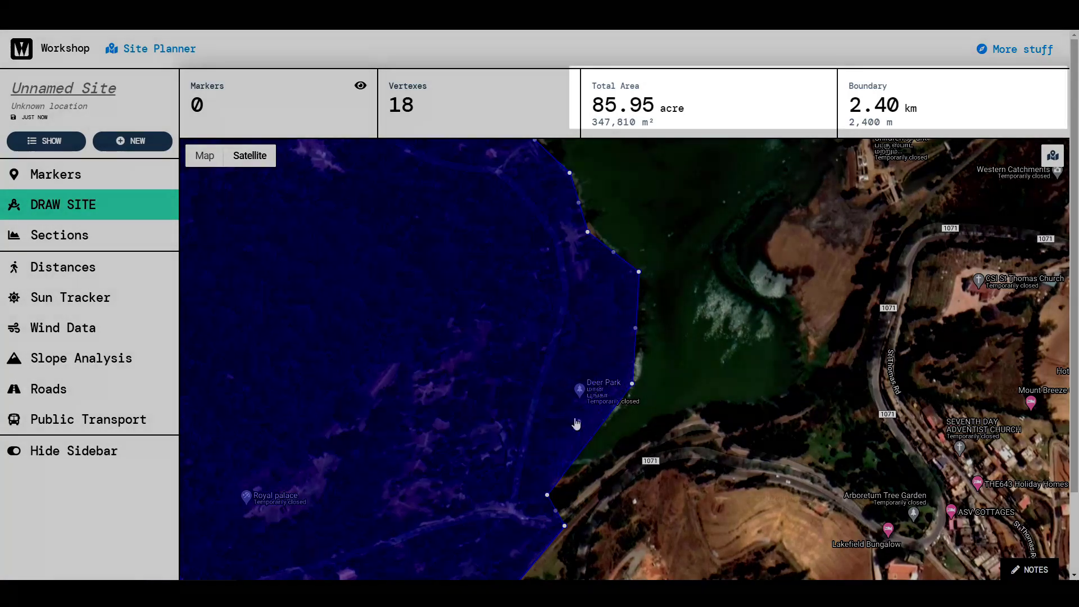
pyautogui.scroll(-1, 596, 450)
pyautogui.scroll(1, 404, 355)
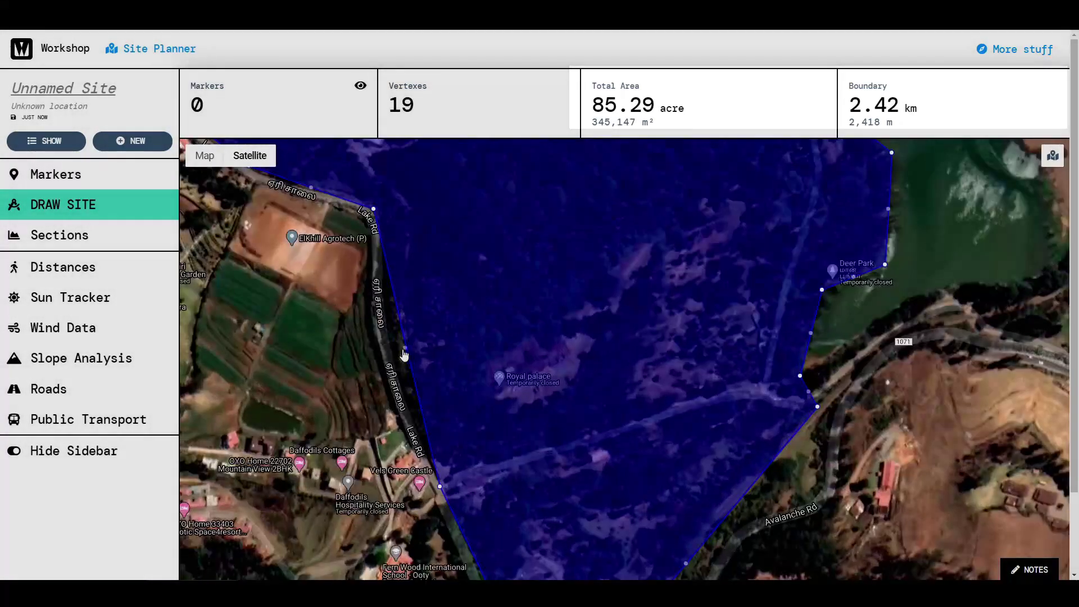
pyautogui.scroll(-2, 527, 410)
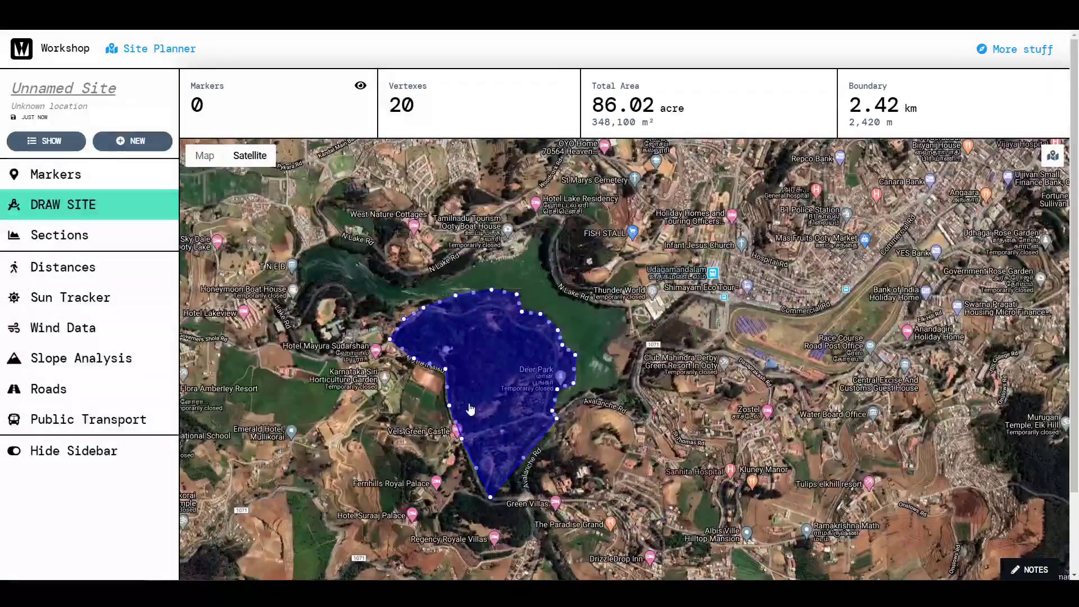
# Place a star marker on the boat jetties near the Boating Ticket Counter on Ooty Lake's north shore, using satellite imagery.
pyautogui.scroll(1, 474, 392)
pyautogui.click(73, 174)
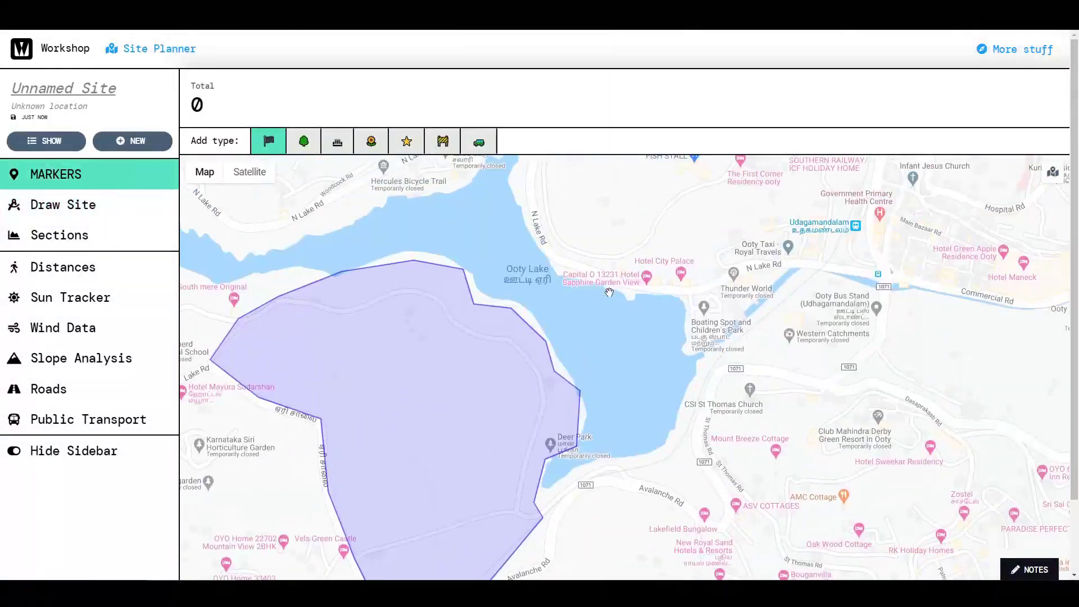
pyautogui.click(265, 176)
pyautogui.click(407, 141)
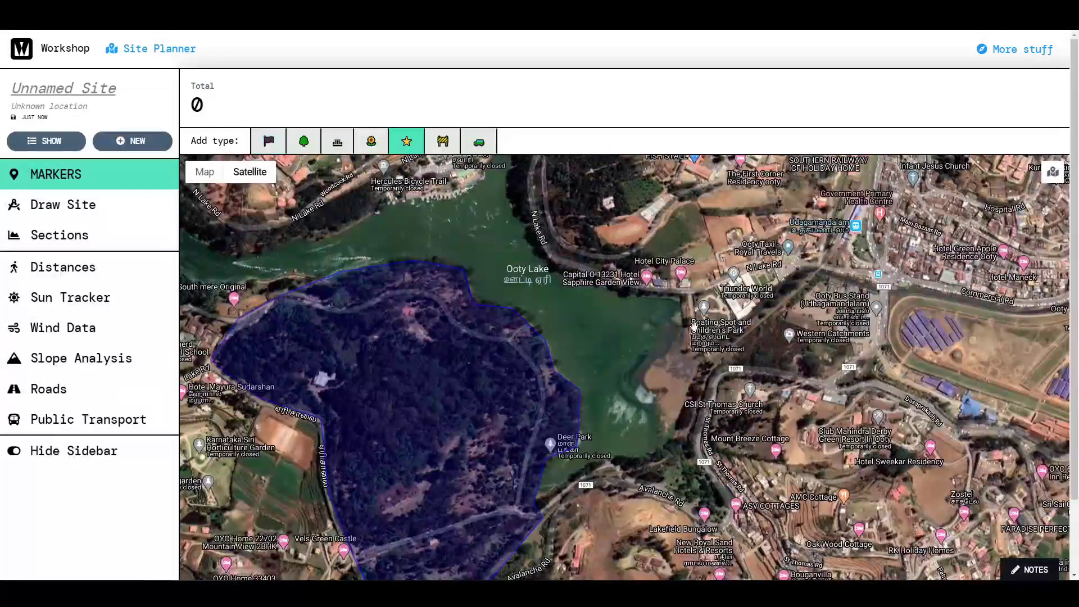
pyautogui.moveTo(443, 203)
pyautogui.mouseDown()
pyautogui.moveTo(494, 315)
pyautogui.moveTo(560, 322)
pyautogui.mouseUp()
pyautogui.scroll(3, 561, 322)
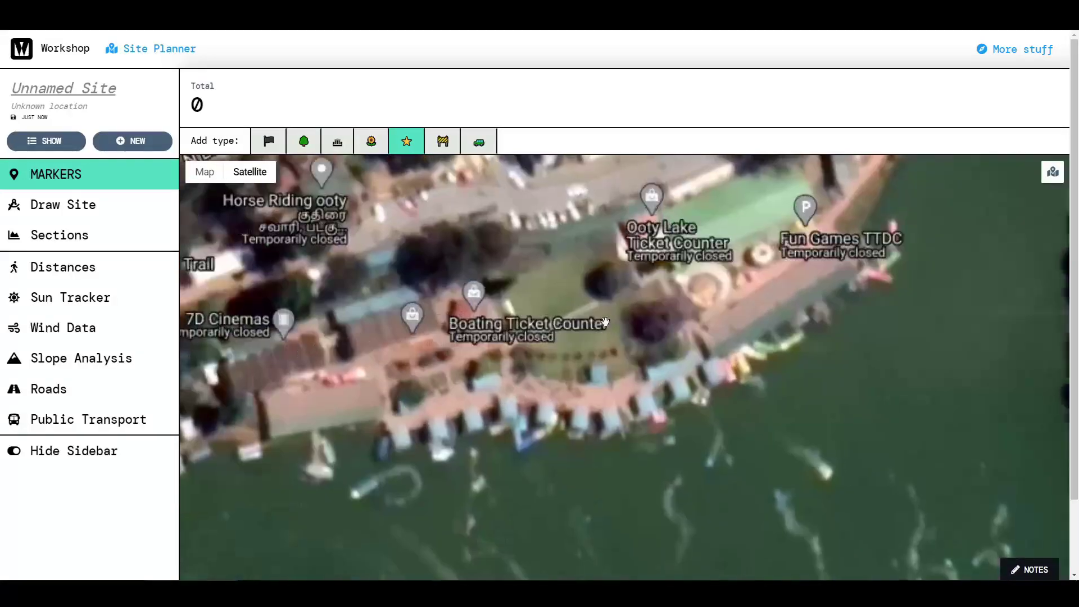
pyautogui.click(593, 396)
pyautogui.scroll(-1, 596, 431)
# Place a star marker on the white-roofed building inside the site and flag markers at the three road entrances.
pyautogui.moveTo(596, 432); pyautogui.dragTo(675, 229)
pyautogui.scroll(2, 397, 309)
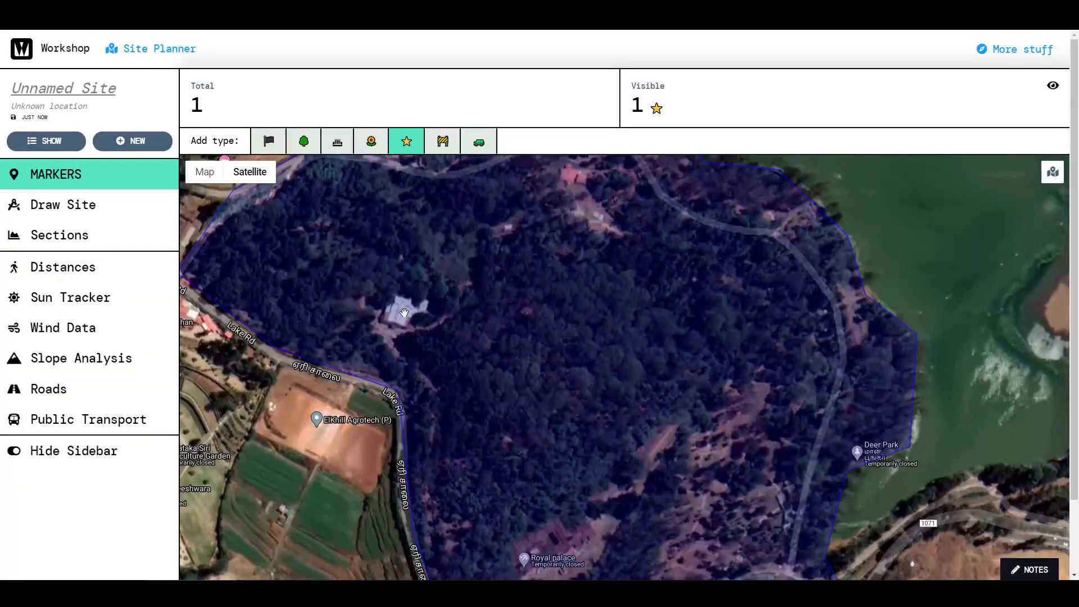
pyautogui.click(402, 310)
pyautogui.moveTo(500, 382); pyautogui.dragTo(509, 277)
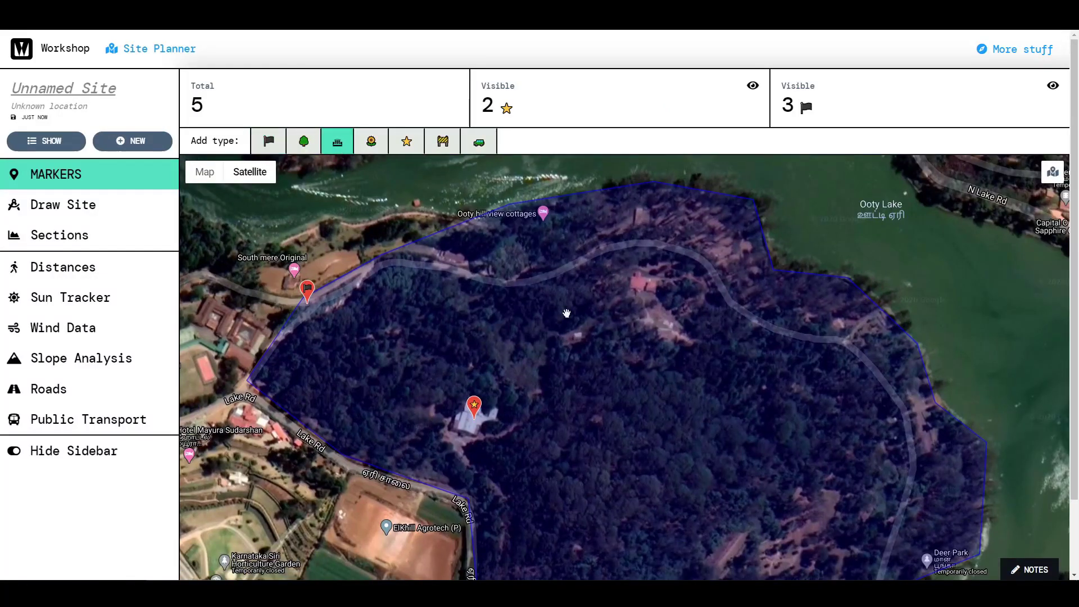
# Place three building markers on the red-roofed building and the clearing beside it in the northern part of the site.
pyautogui.moveTo(566, 313)
pyautogui.mouseDown()
pyautogui.moveTo(431, 257)
pyautogui.moveTo(373, 398)
pyautogui.moveTo(506, 402)
pyautogui.mouseUp()
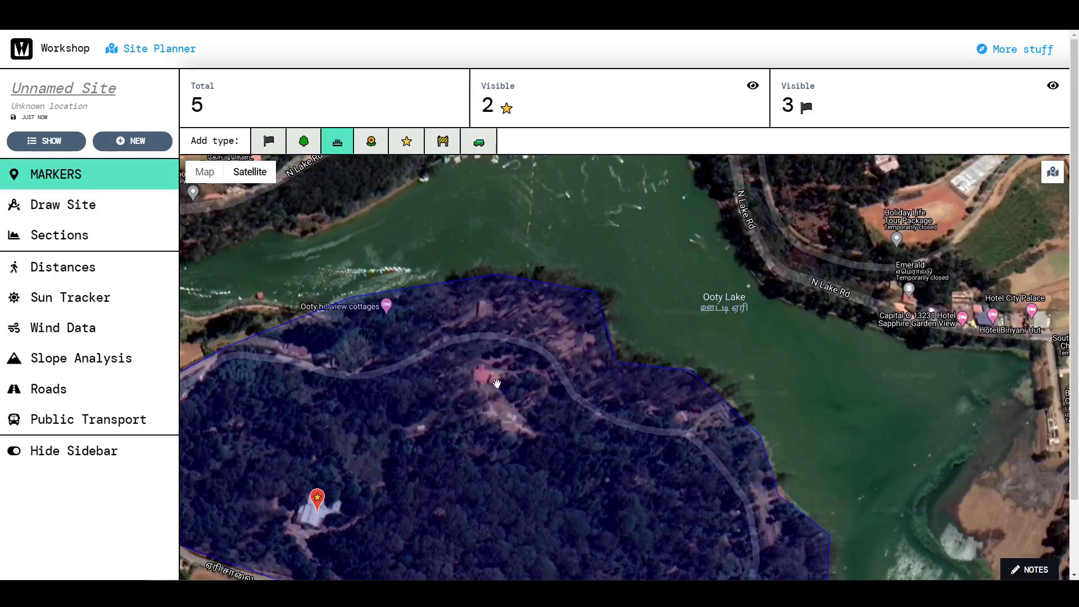
pyautogui.click(496, 381)
pyautogui.moveTo(602, 469); pyautogui.dragTo(407, 192)
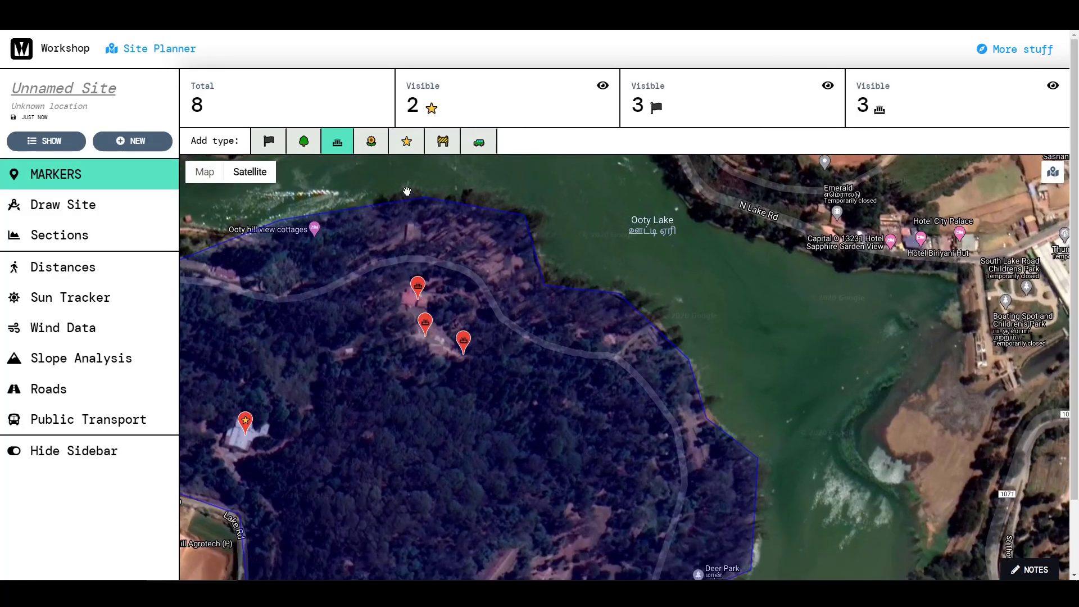
# Place a star marker on the Royal palace building in the southern part of the site.
pyautogui.click(369, 144)
pyautogui.moveTo(518, 404)
pyautogui.mouseDown()
pyautogui.moveTo(783, 240)
pyautogui.moveTo(768, 180)
pyautogui.moveTo(578, 298)
pyautogui.mouseUp()
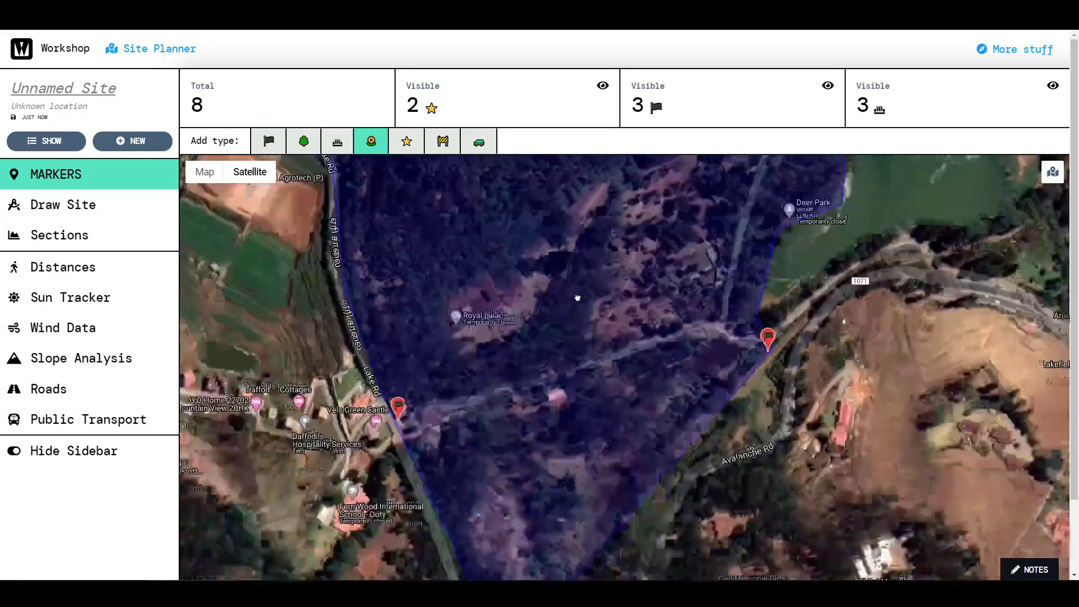
pyautogui.scroll(3, 499, 340)
pyautogui.click(413, 141)
pyautogui.moveTo(409, 175); pyautogui.dragTo(462, 307)
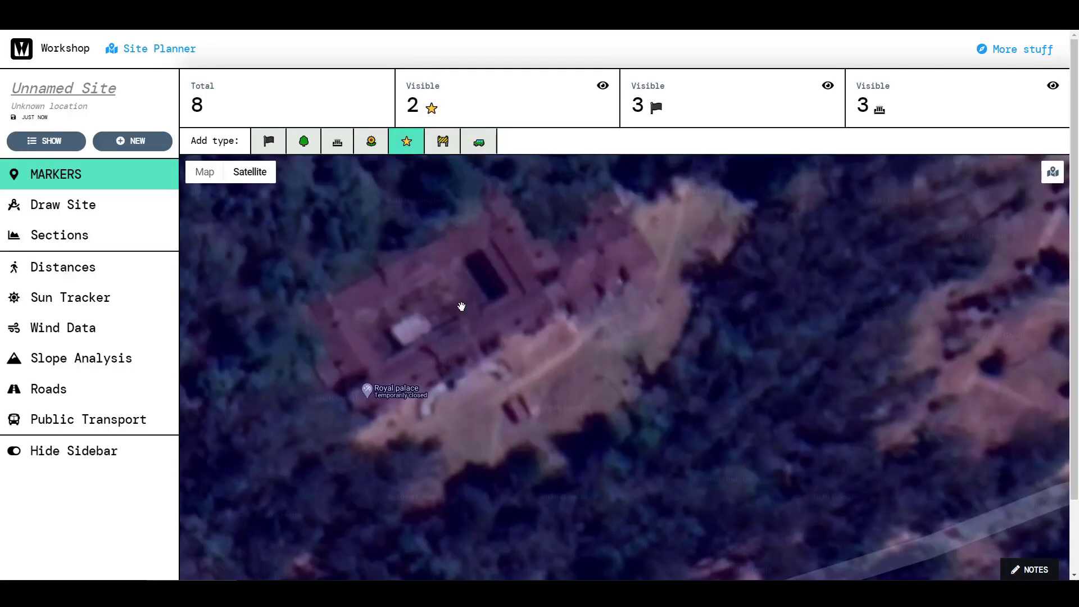
pyautogui.scroll(-2, 502, 264)
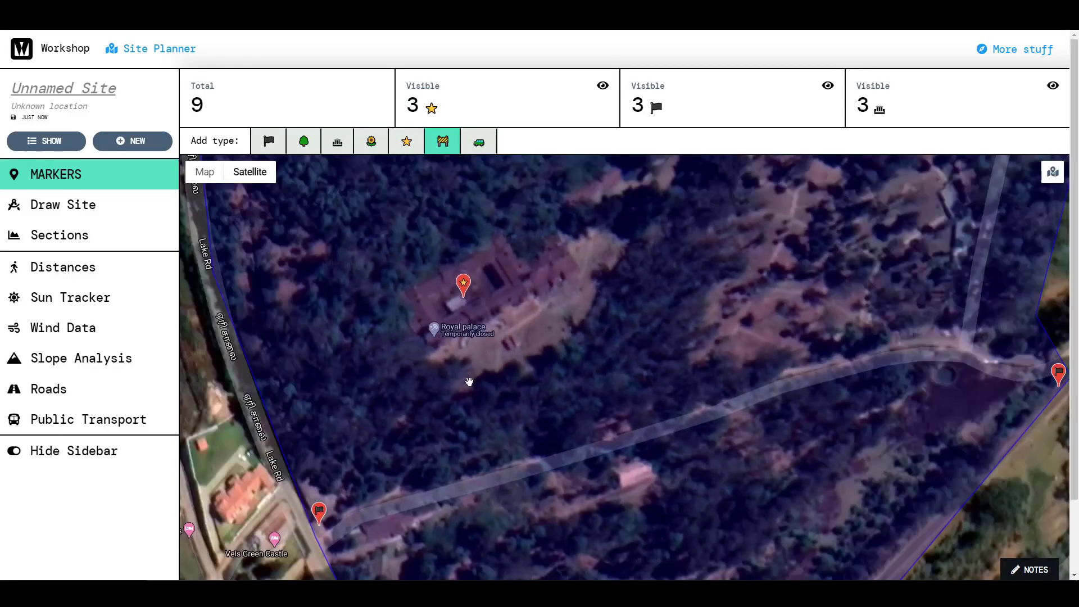
# Place four construction barrier markers along the clearing on the southeast side of the Royal palace.
pyautogui.click(469, 381)
pyautogui.click(535, 364)
pyautogui.click(590, 299)
pyautogui.scroll(-3, 608, 373)
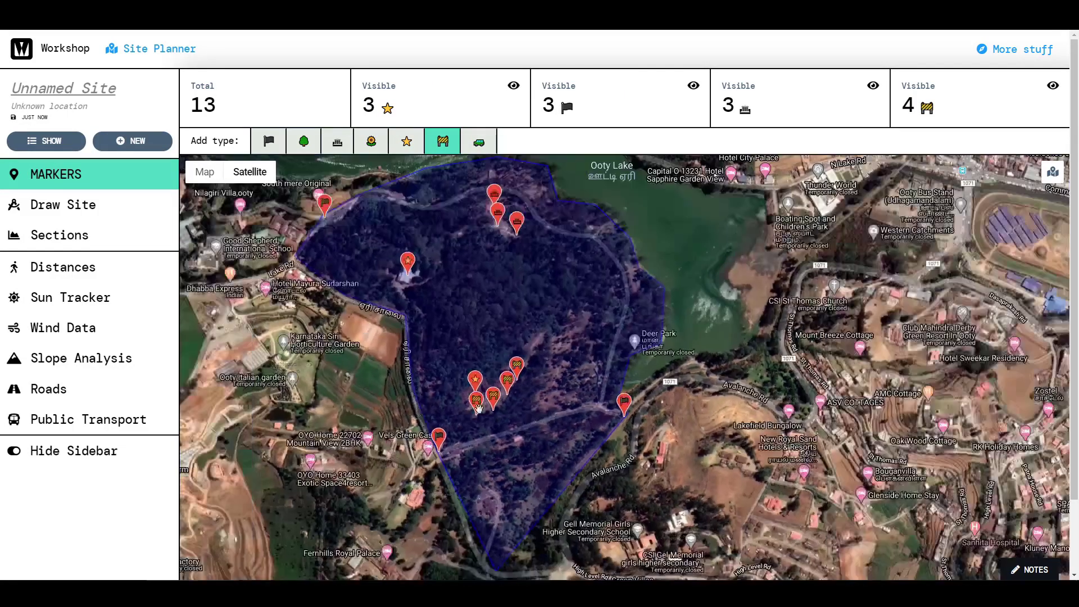
# Name the site Deer Park and set its location to Ooty Lake.
pyautogui.press('2')
pyautogui.moveTo(783, 347); pyautogui.dragTo(688, 297)
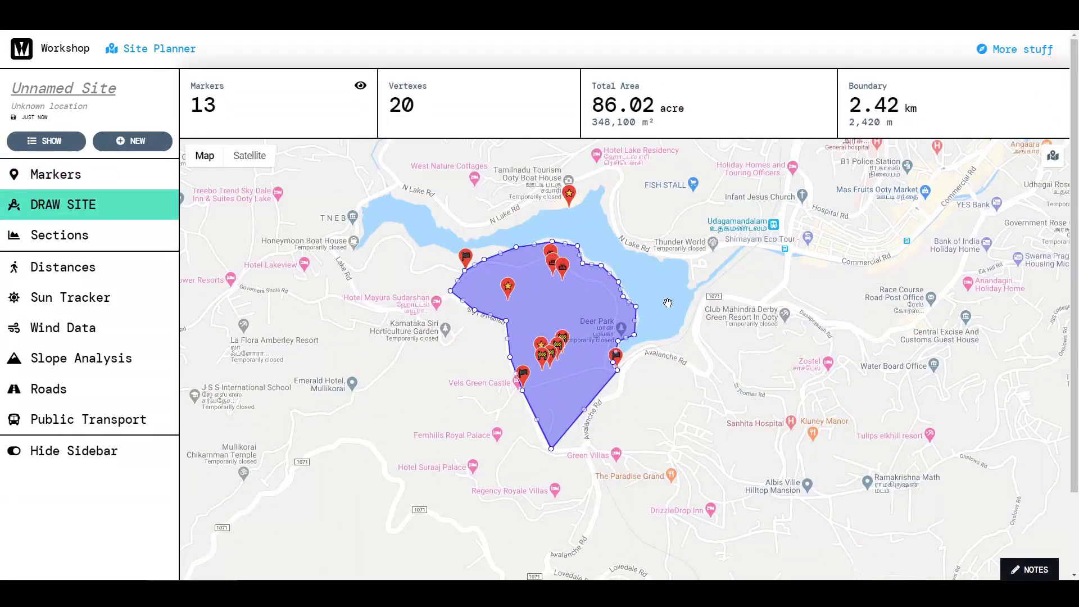
pyautogui.click(120, 174)
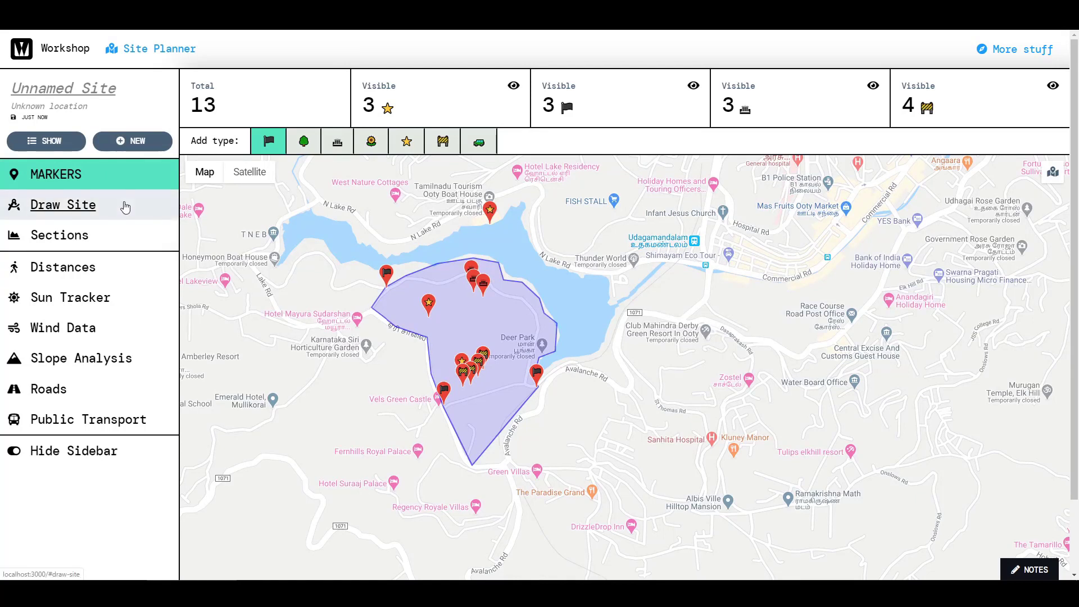
pyautogui.click(46, 141)
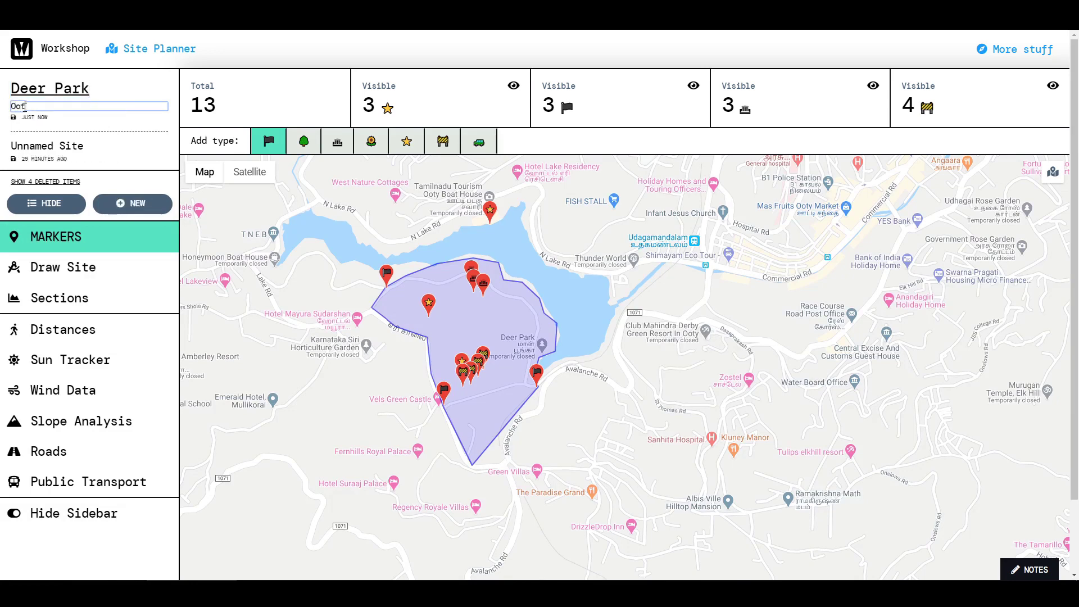
# Open the other saved unnamed site, name it LalBagh and set its location to Bengaluru.
pyautogui.click(72, 146)
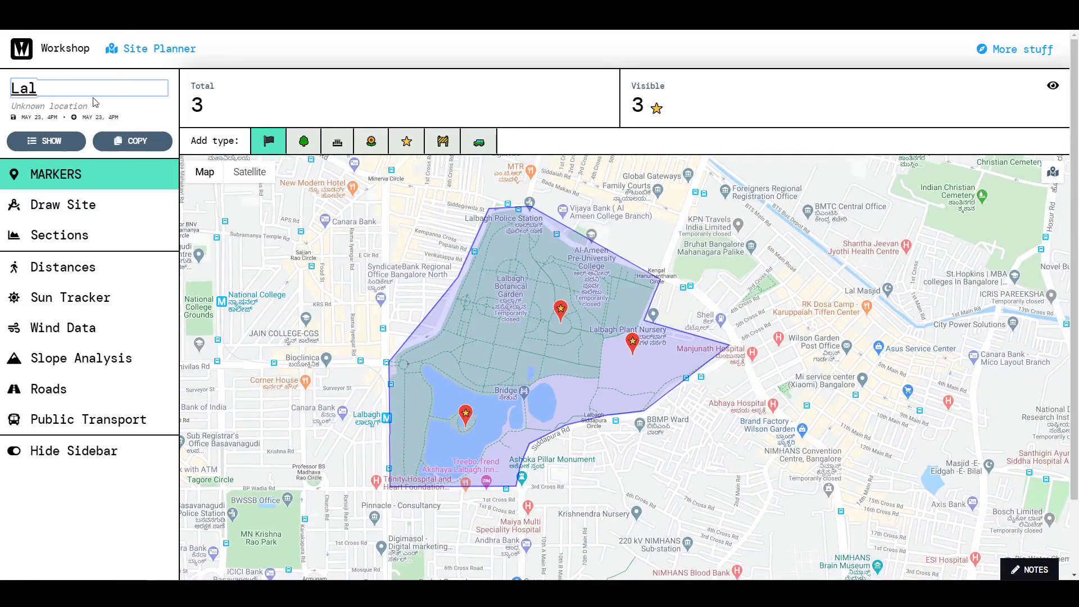
pyautogui.click(71, 108)
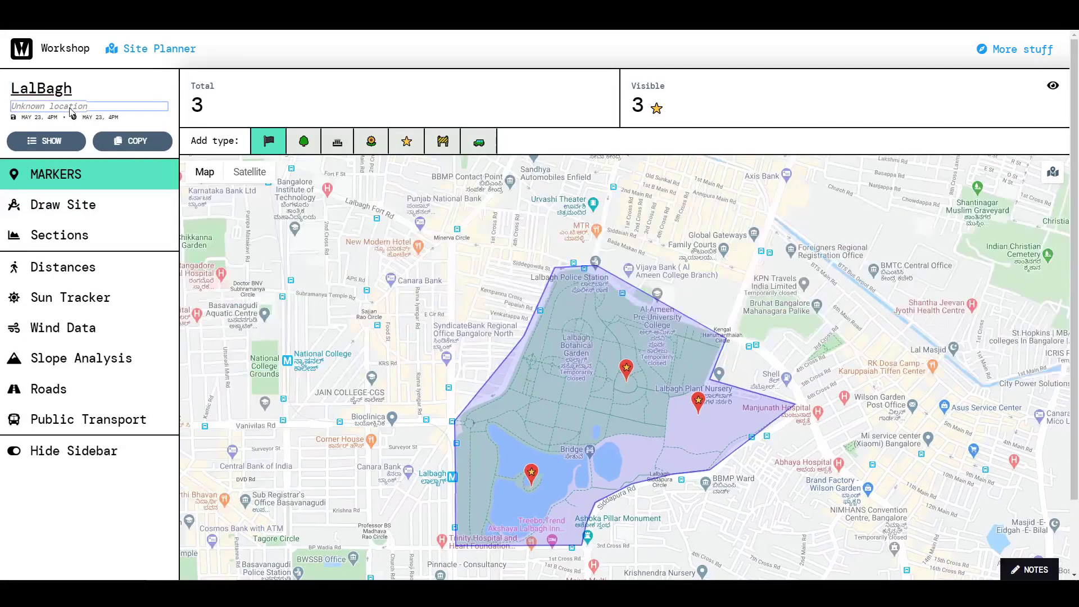
# Create a new site and locate the Gangotri area in Uttarakhand on its map.
pyautogui.click(46, 140)
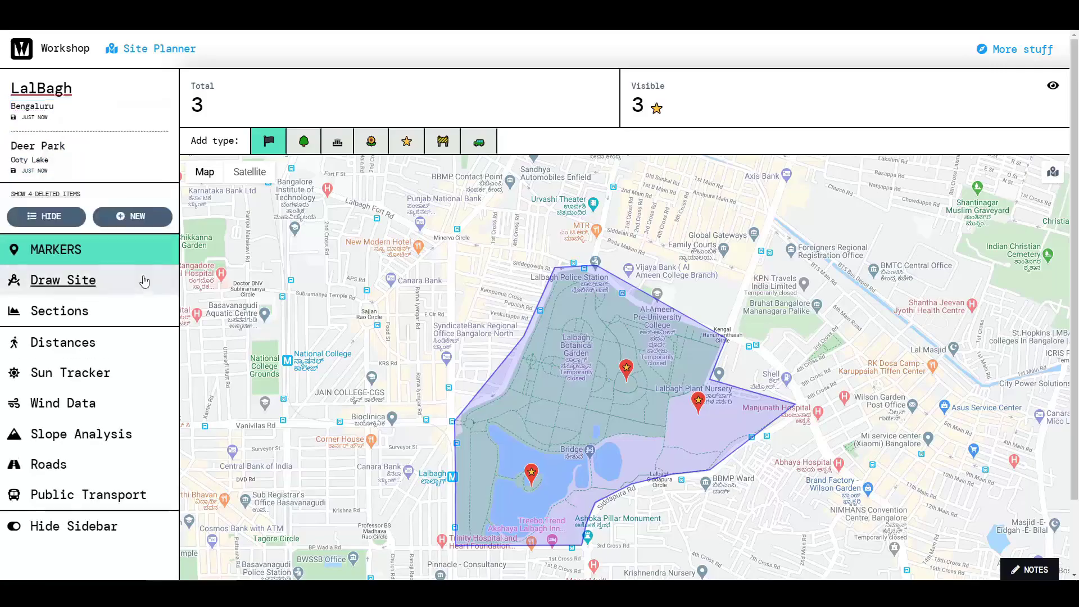
pyautogui.click(120, 216)
pyautogui.scroll(-6, 546, 366)
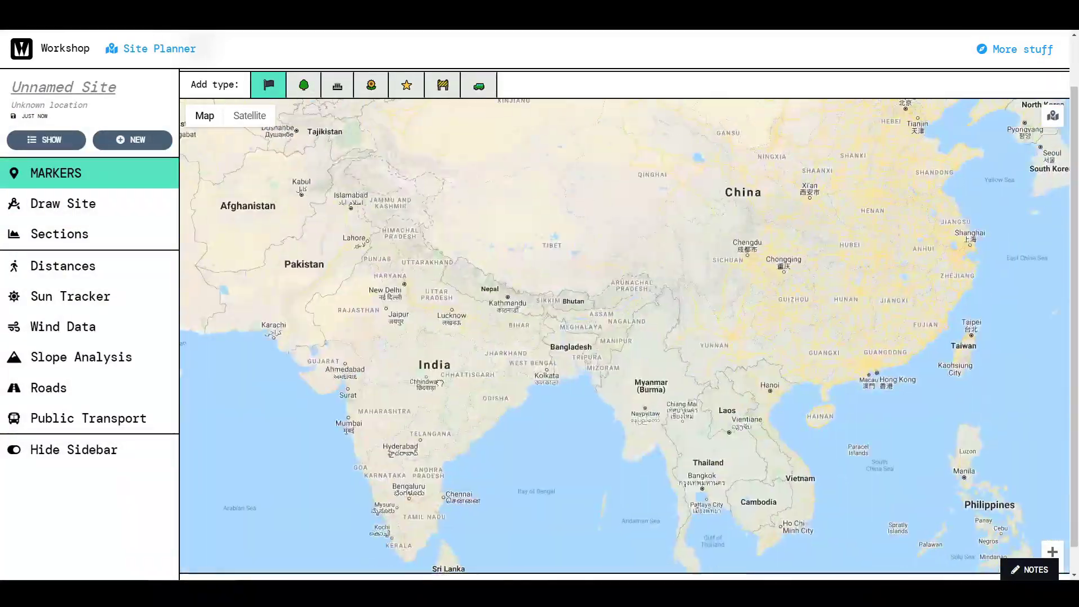
pyautogui.scroll(3, 446, 291)
pyautogui.scroll(4, 452, 250)
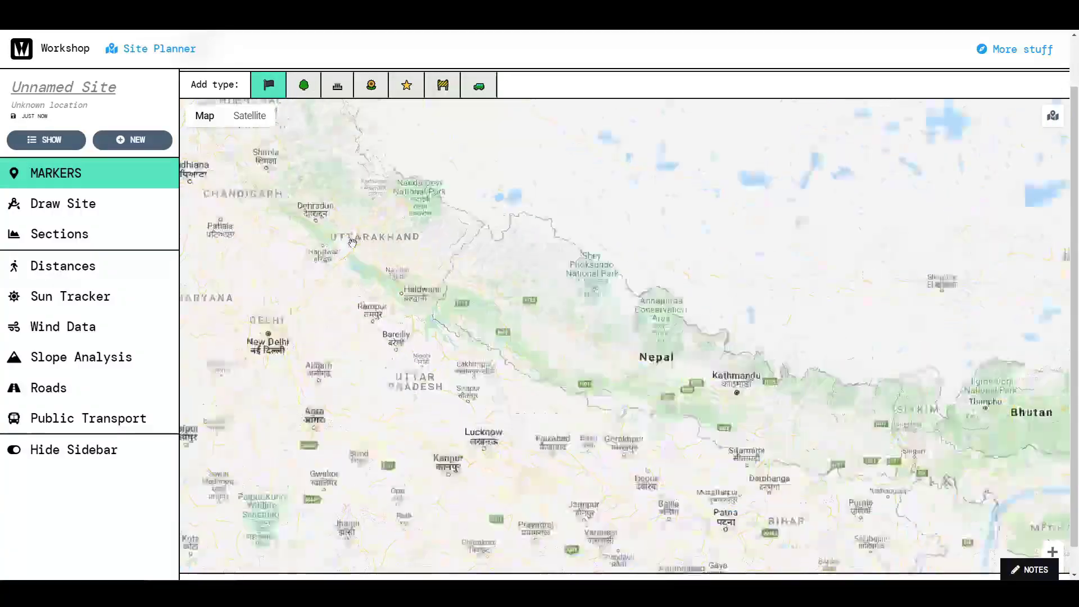
pyautogui.scroll(1, 423, 227)
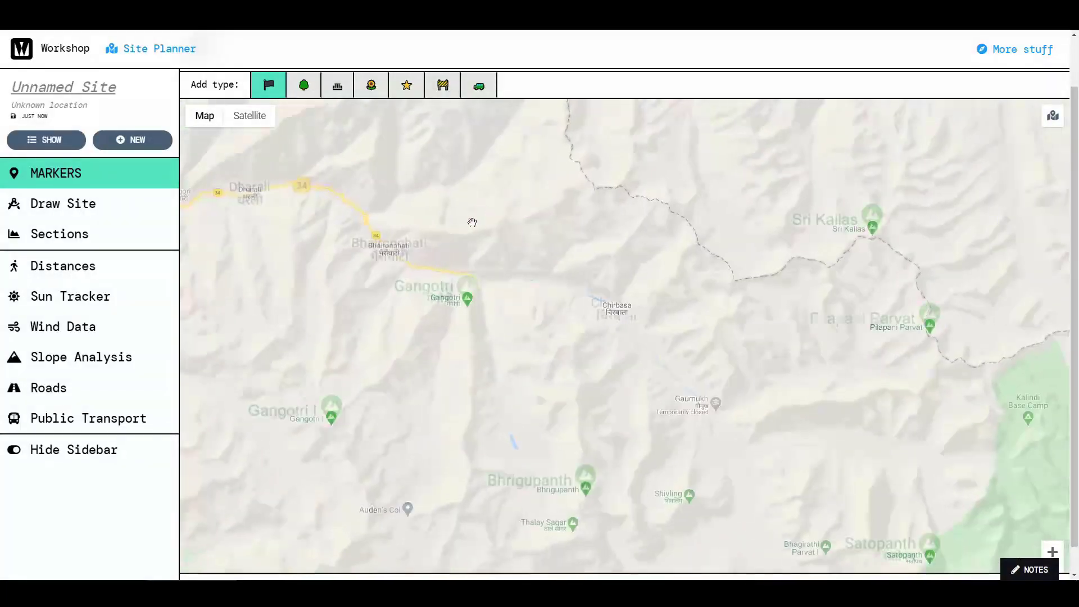
# Draw a four-vertex site boundary on satellite imagery west of Gangotri, enclosing about 62,272 acres.
pyautogui.click(62, 203)
pyautogui.click(250, 144)
pyautogui.scroll(2, 473, 344)
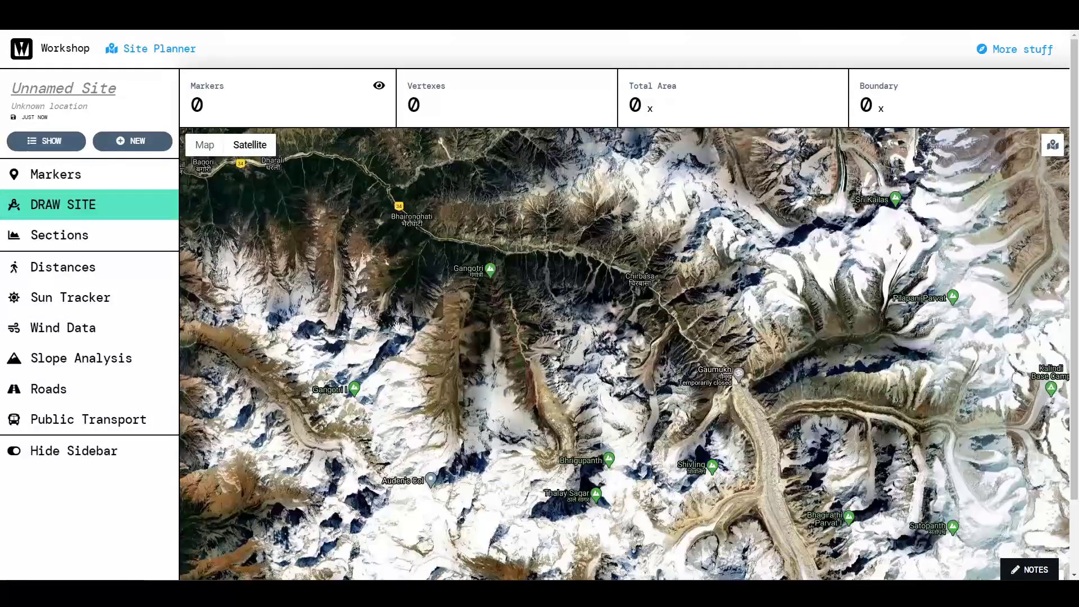
pyautogui.moveTo(337, 363); pyautogui.dragTo(360, 346)
pyautogui.click(319, 369)
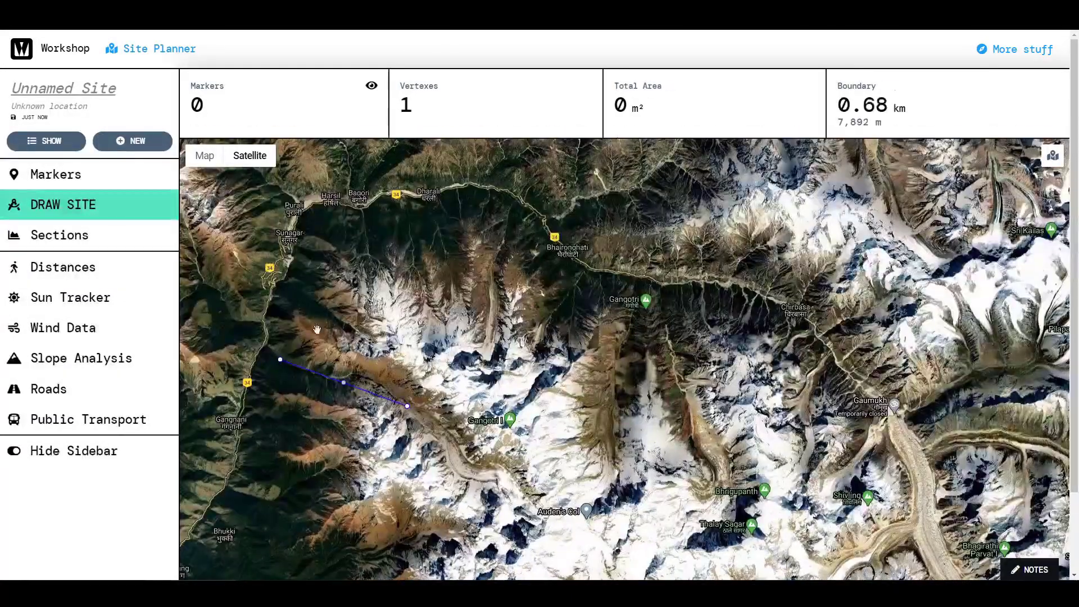
pyautogui.moveTo(408, 194); pyautogui.dragTo(415, 262)
pyautogui.click(451, 184)
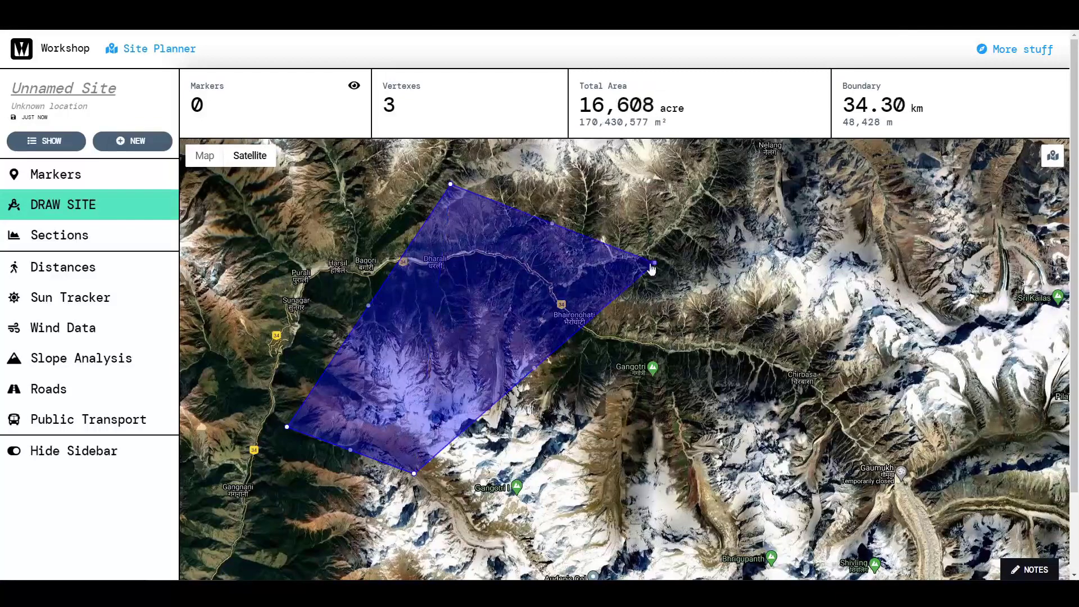
pyautogui.moveTo(496, 550); pyautogui.dragTo(526, 554)
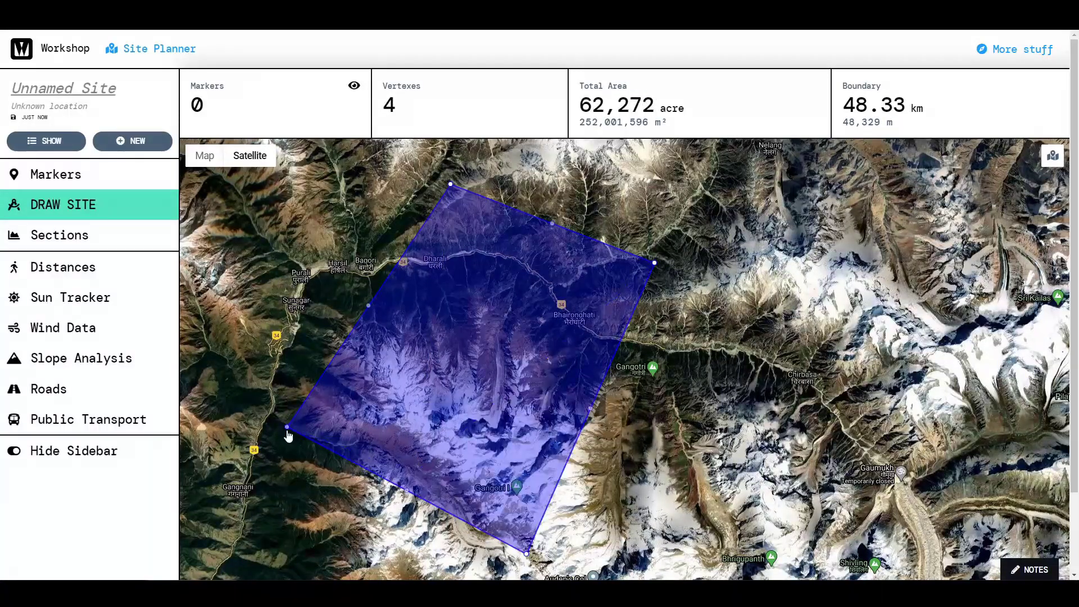
# Move the boundary's vertices to tighten the site around Bhaironghati and Gangotri to about 28,431 acres.
pyautogui.moveTo(355, 451); pyautogui.dragTo(353, 448)
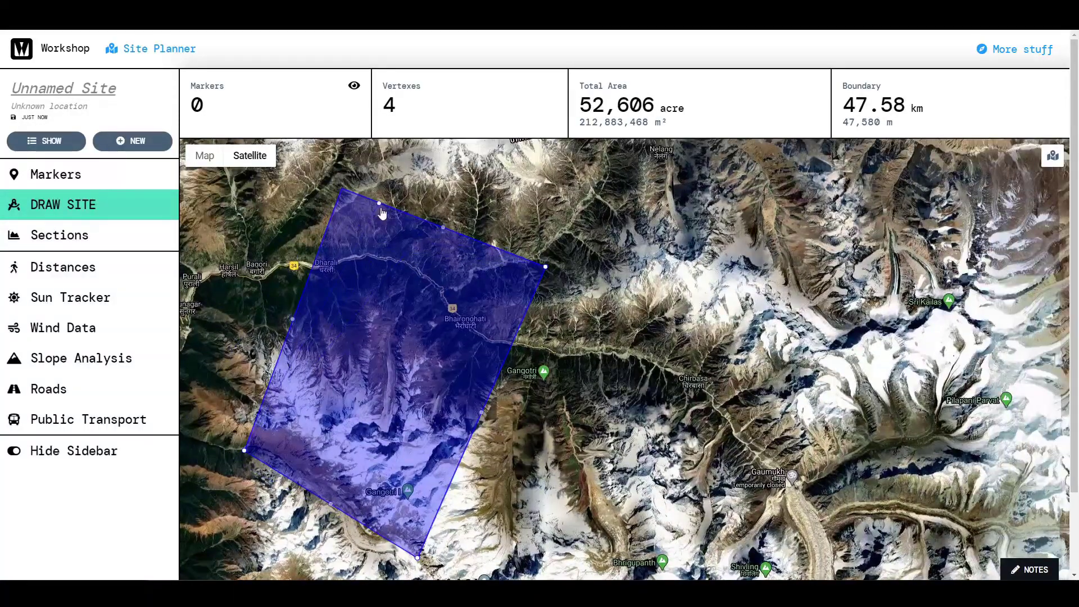
pyautogui.moveTo(382, 212); pyautogui.dragTo(379, 203)
pyautogui.moveTo(574, 317); pyautogui.dragTo(574, 315)
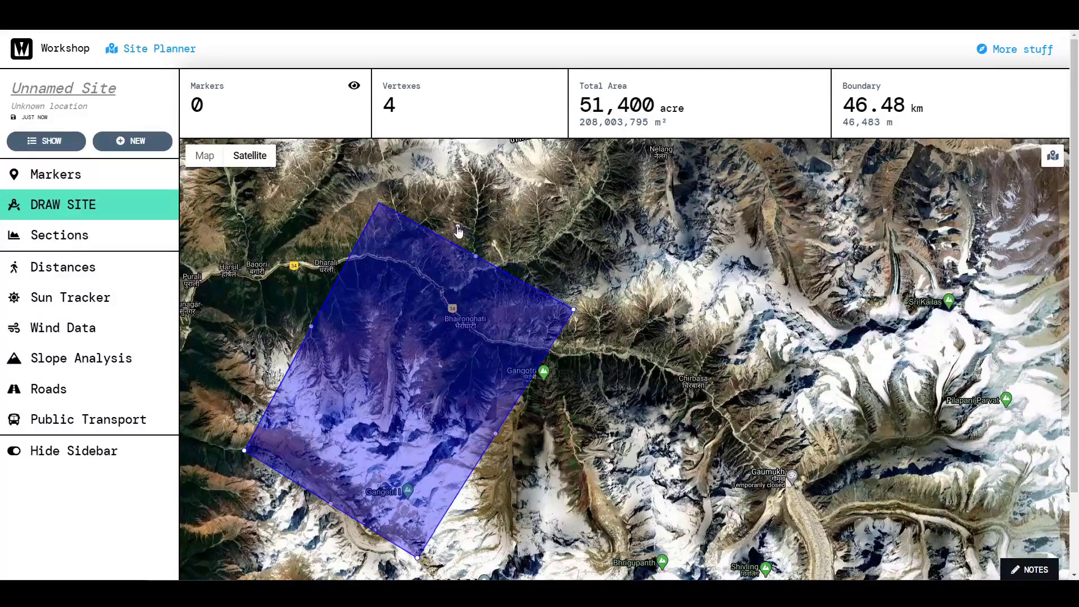
pyautogui.moveTo(458, 231); pyautogui.dragTo(457, 231)
pyautogui.moveTo(361, 393); pyautogui.dragTo(350, 395)
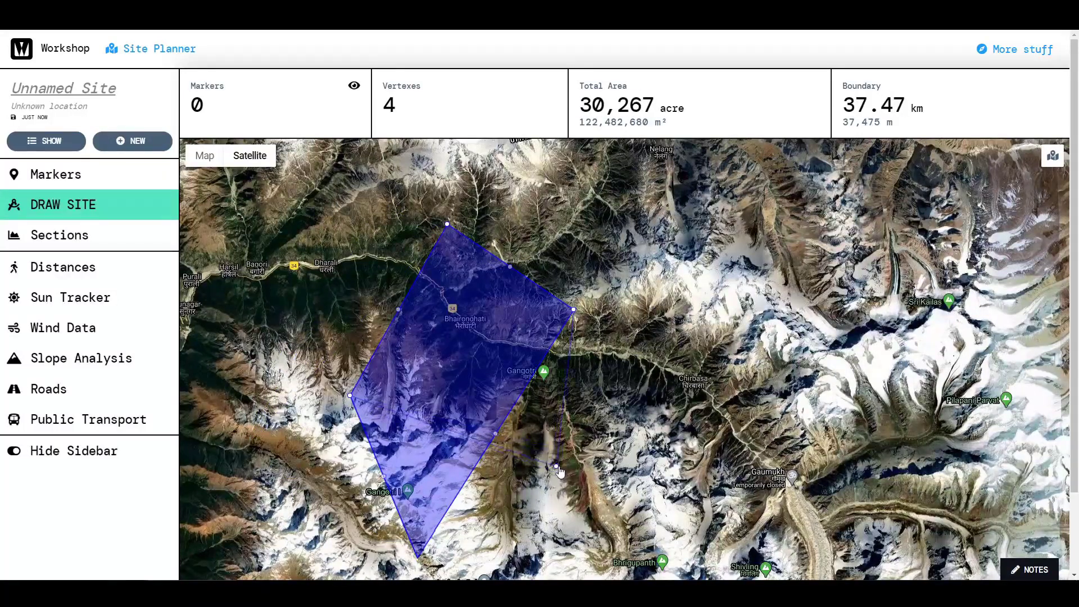
pyautogui.moveTo(552, 475); pyautogui.dragTo(498, 508)
pyautogui.moveTo(562, 394); pyautogui.dragTo(528, 336)
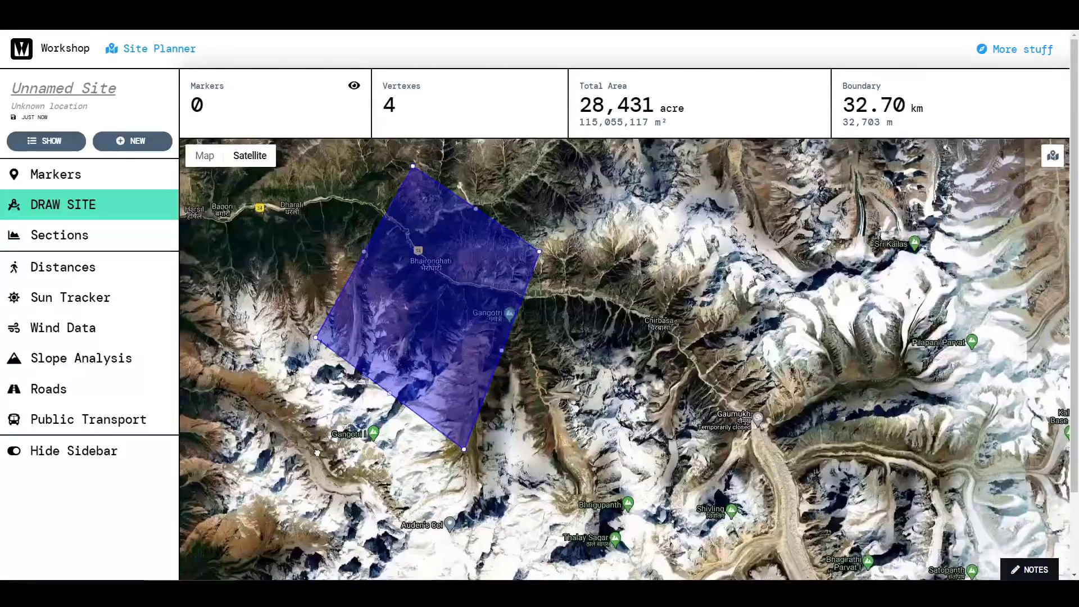
# Name the site Gangotri and set its location to Himalayas.
pyautogui.click(67, 88)
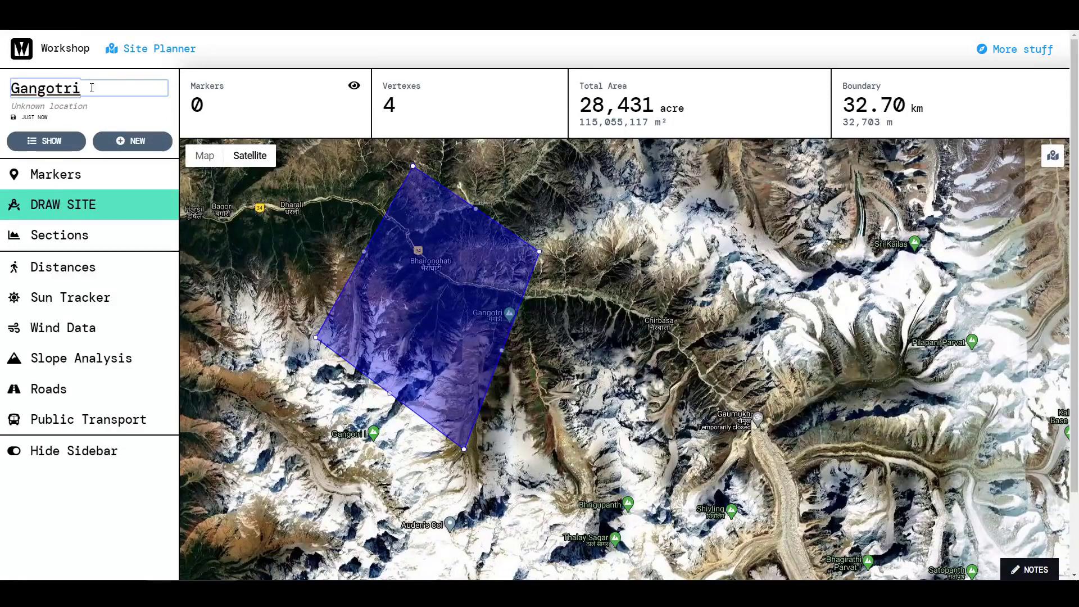
pyautogui.click(71, 106)
pyautogui.write('Himalayas')
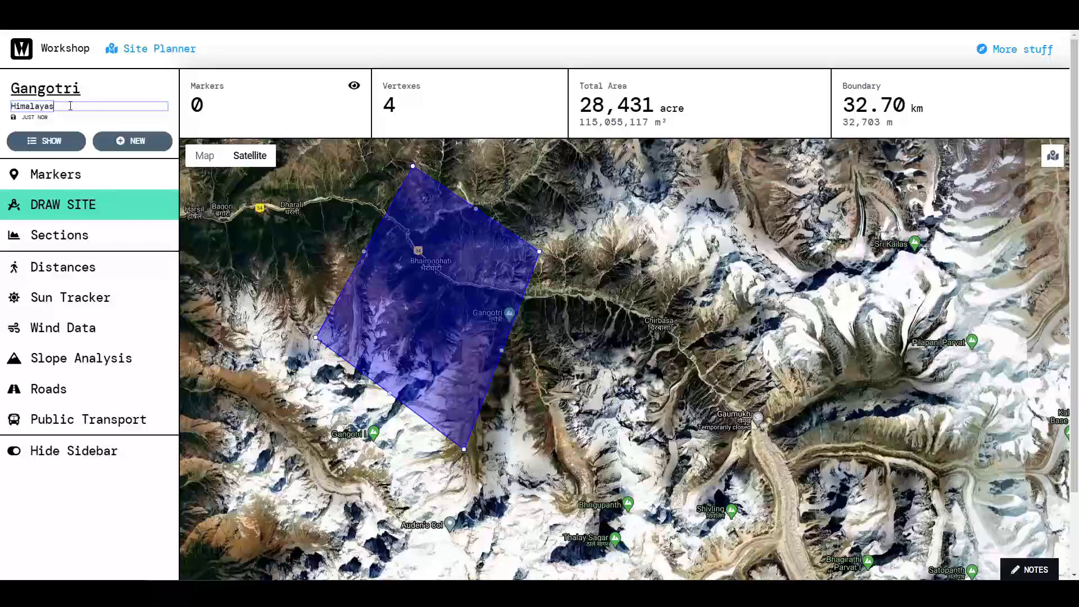
# Add the note "This is where the river Ganga Originates." to the Gangotri site's notepad.
pyautogui.click(1034, 569)
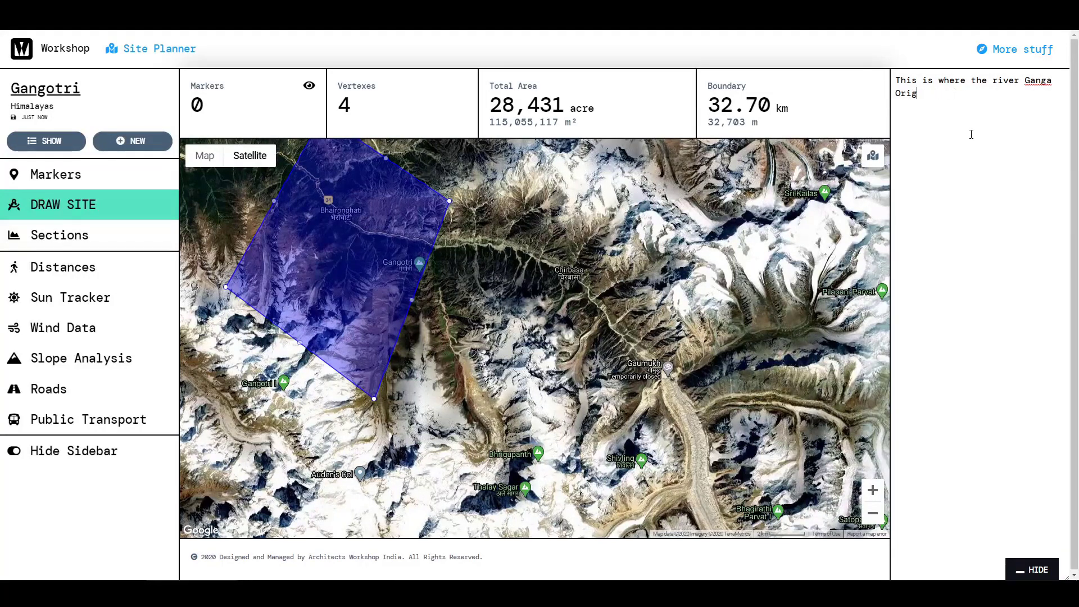
# Switch among the saved sites from Gangotri to Deer Park, back to Gangotri, and again to Deer Park.
pyautogui.click(46, 140)
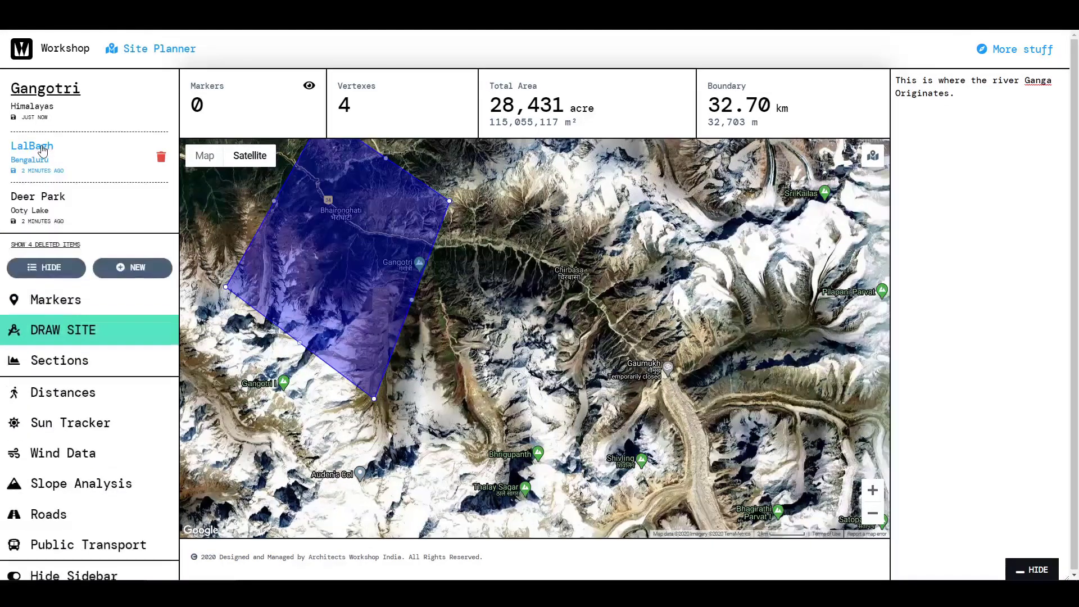
pyautogui.click(47, 199)
pyautogui.click(44, 141)
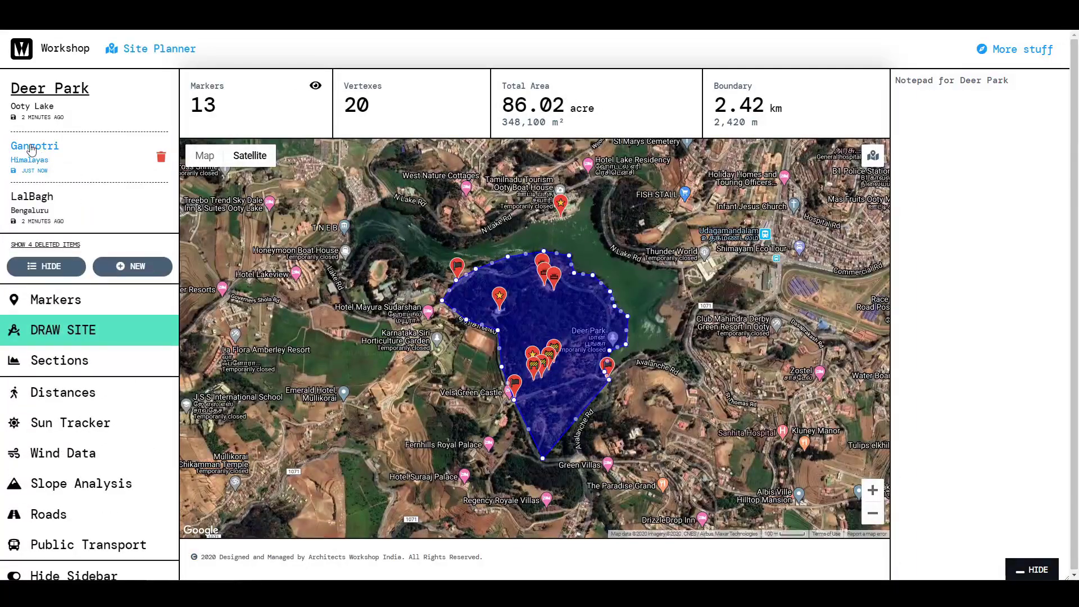
pyautogui.click(32, 149)
pyautogui.click(46, 141)
pyautogui.click(35, 201)
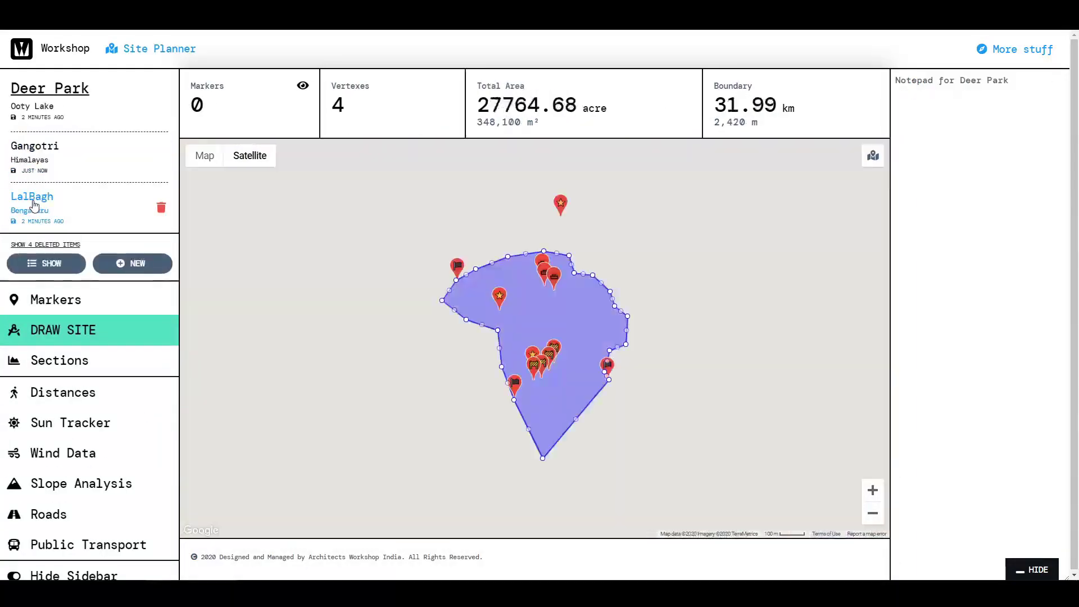
# View the Deer Park terrain in Sections, including its plan view, and switch to the LalBagh site's terrain.
pyautogui.click(89, 233)
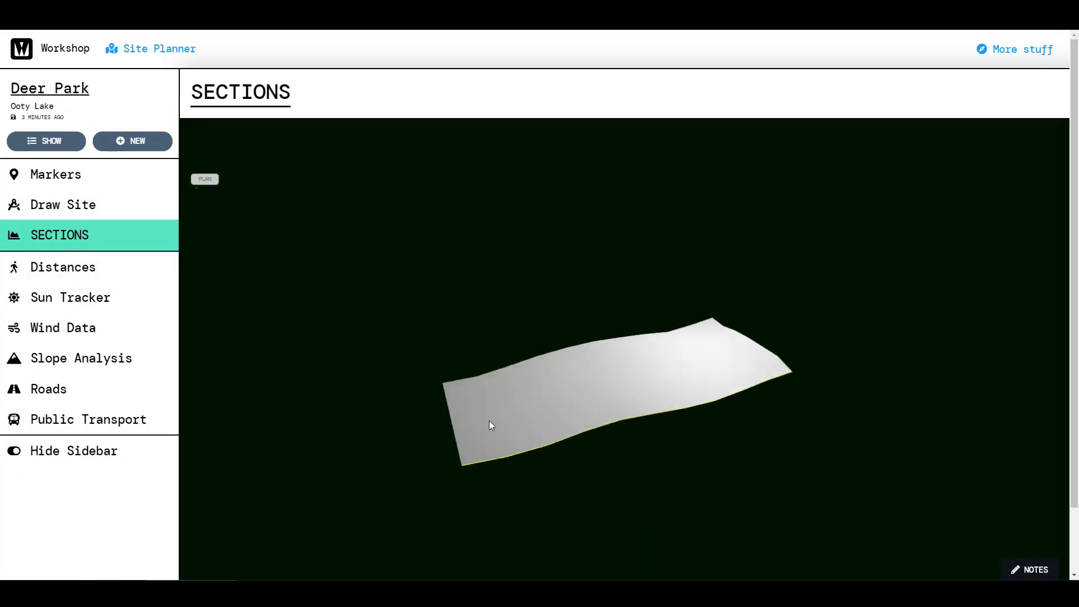
pyautogui.click(206, 179)
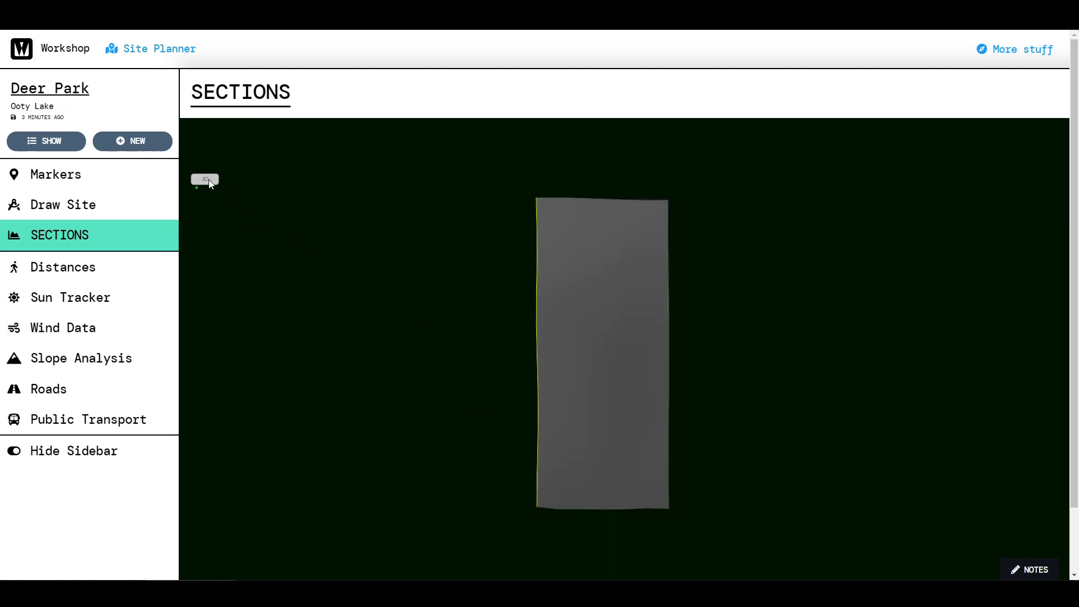
pyautogui.click(46, 141)
pyautogui.click(41, 197)
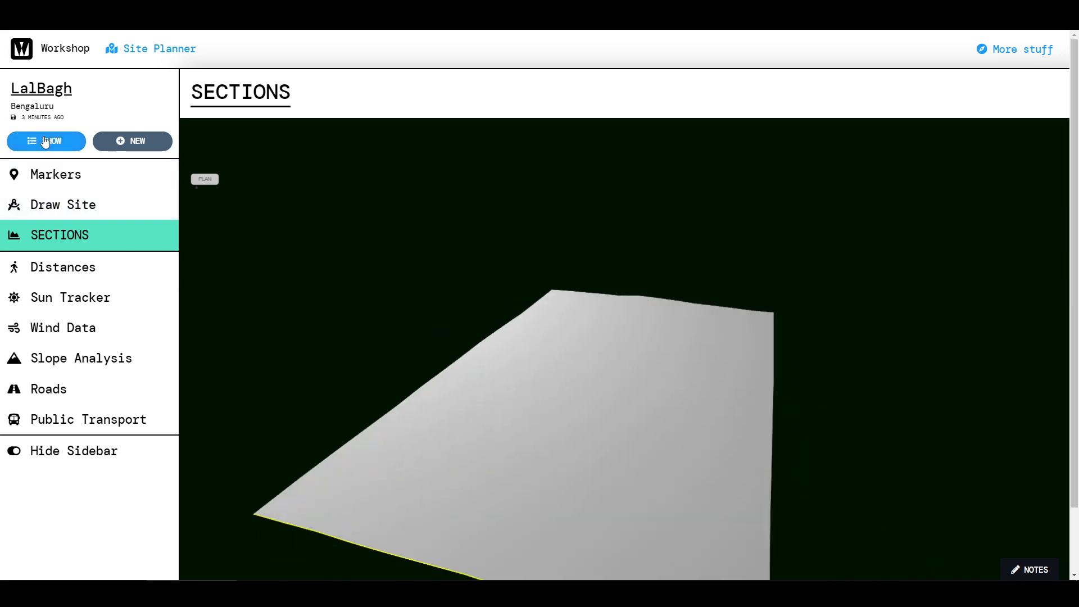
# Load the Gangotri site's terrain in Sections and view it in plan and back in 3D.
pyautogui.click(44, 141)
pyautogui.click(49, 163)
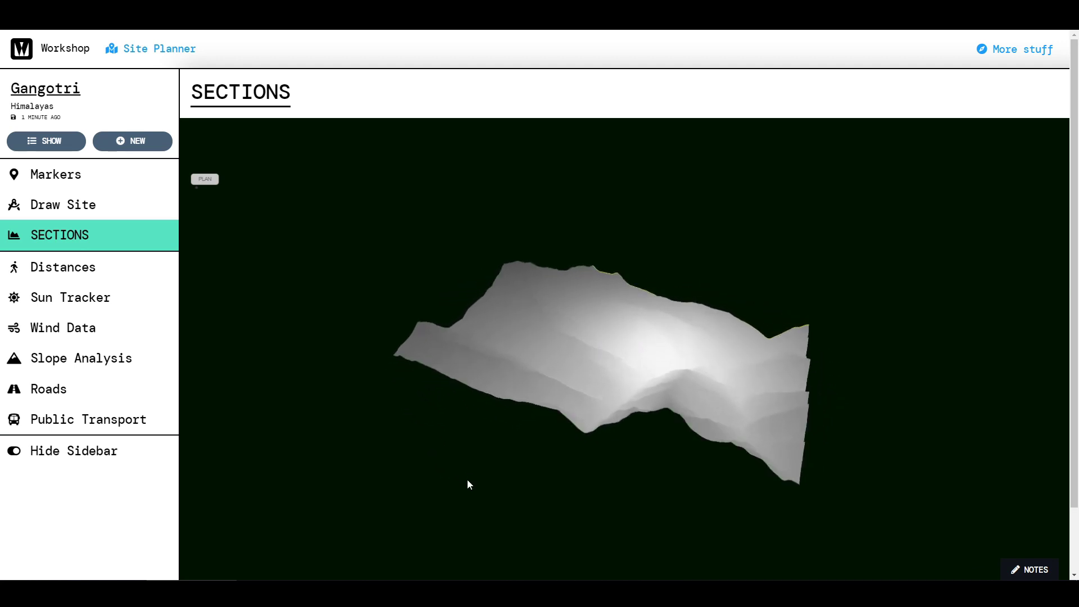
pyautogui.click(205, 178)
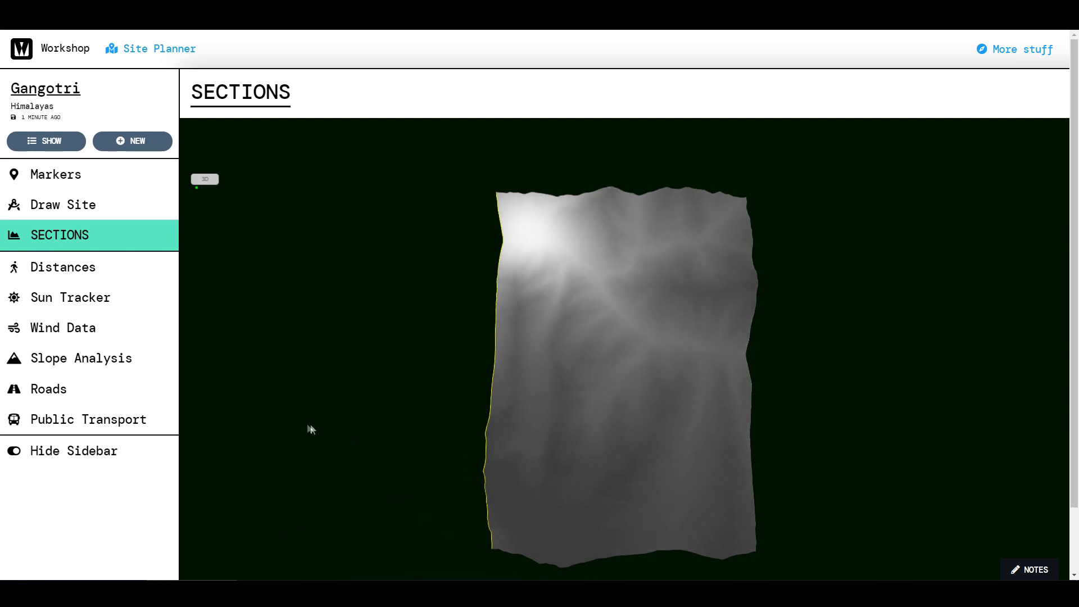
pyautogui.click(205, 178)
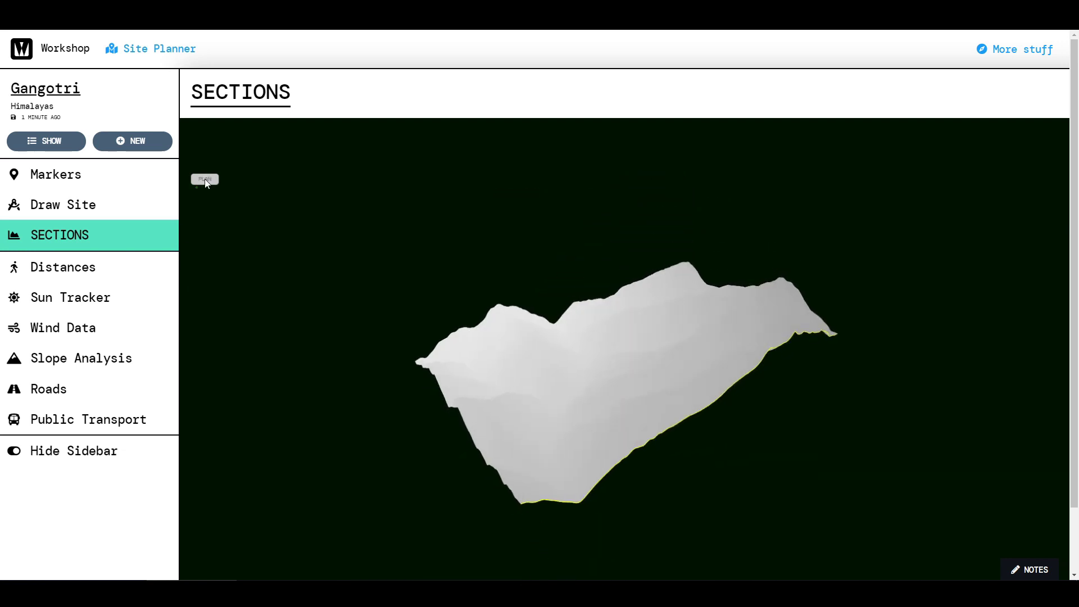